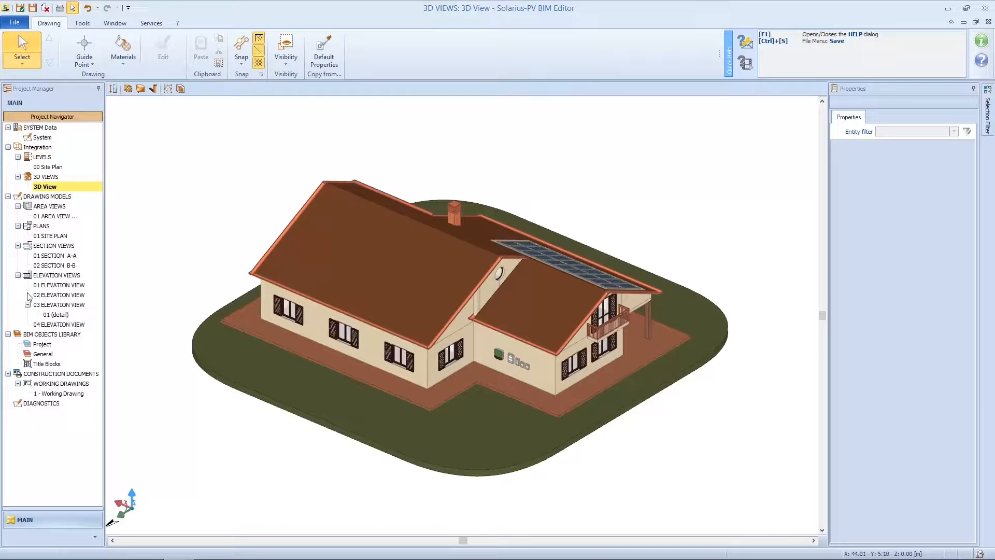
Select Project, then General in the navigator, and open the General BIM objects library.
left_click(46, 345)
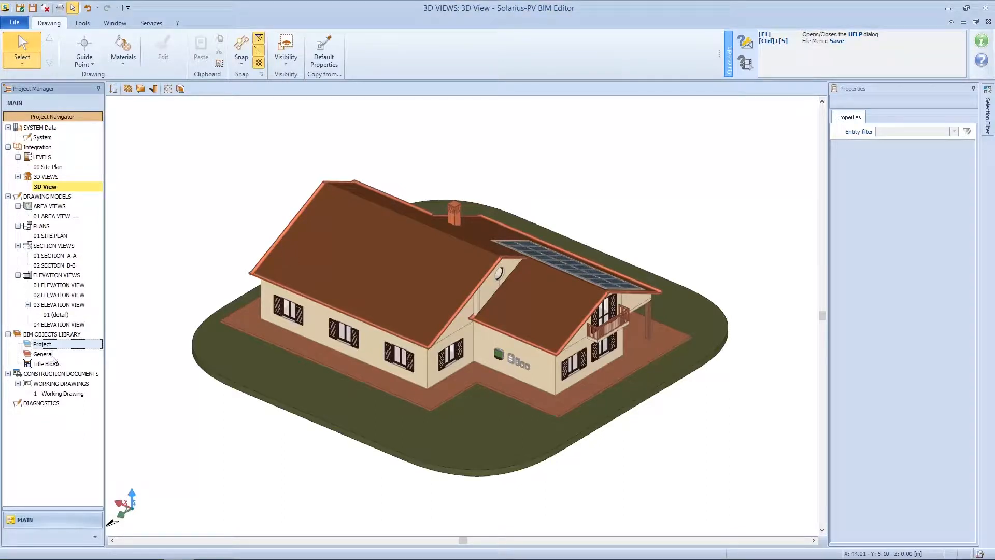
left_click(43, 354)
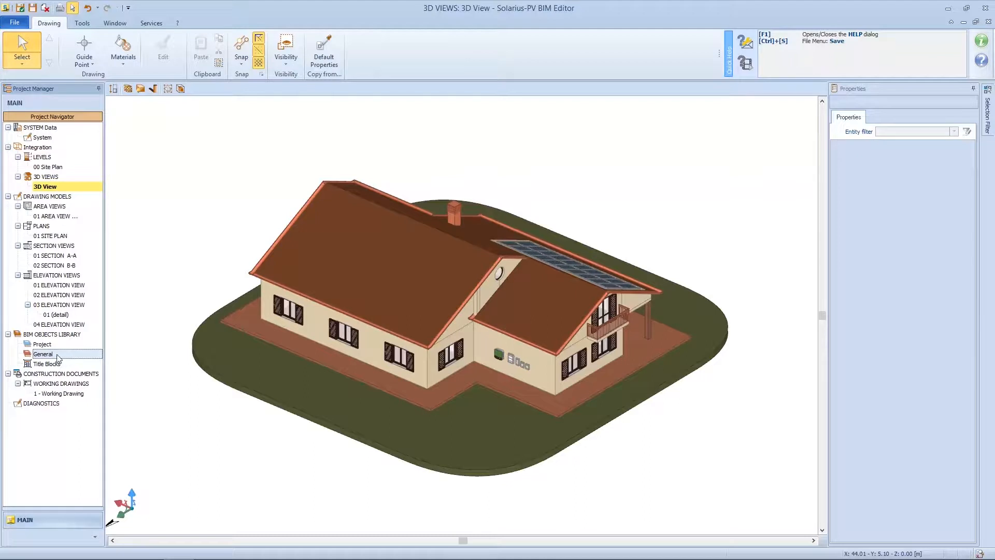
double_click(40, 356)
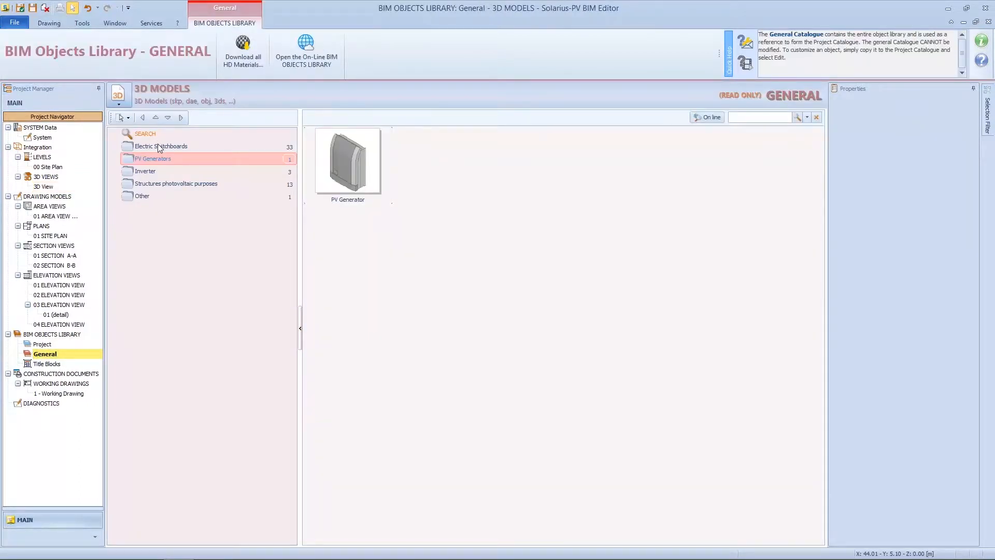
Switch to Materials and Colours and browse the Smooth, Striped, Dotted, Troweled and Sponged plaster colours.
left_click(120, 106)
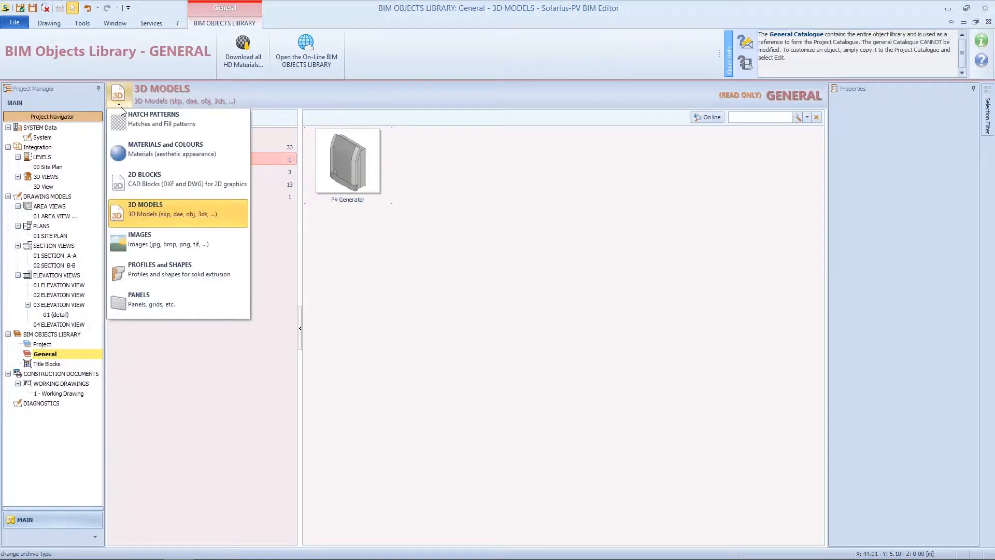
left_click(158, 156)
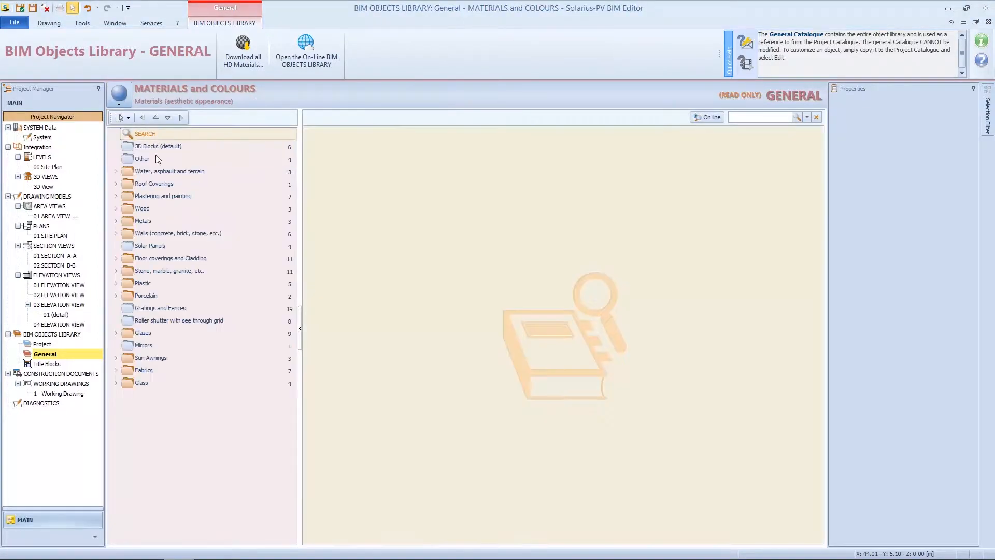
left_click(116, 196)
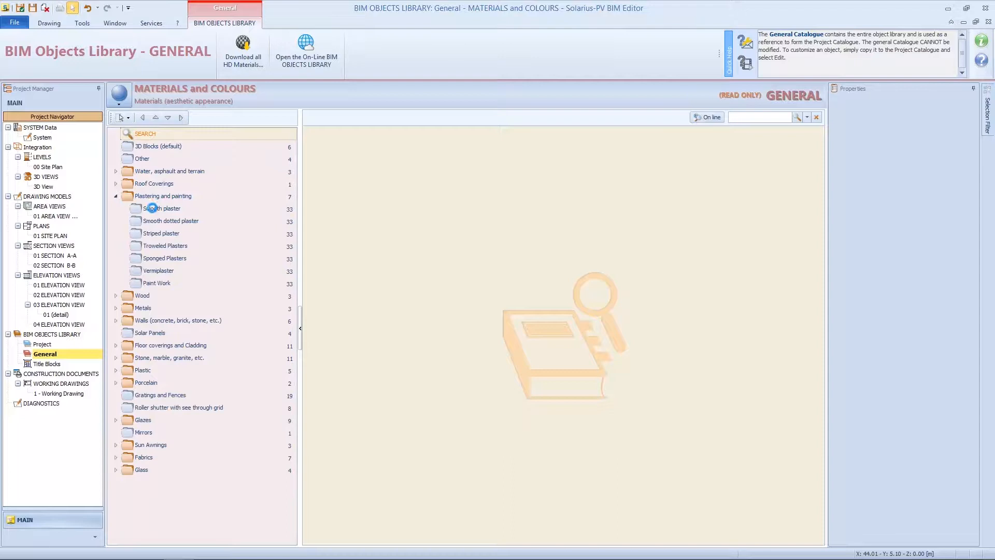
left_click(152, 208)
left_click(161, 233)
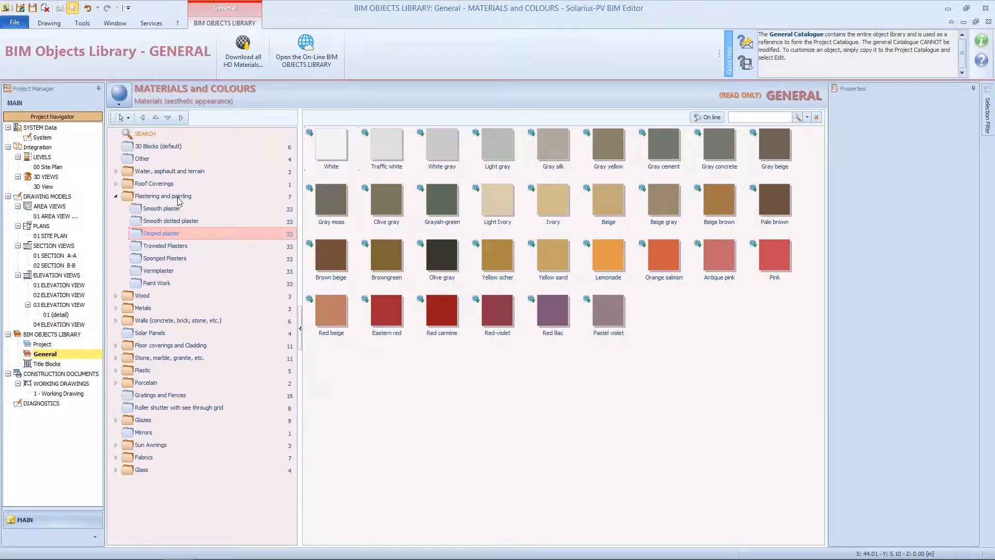
left_click(174, 220)
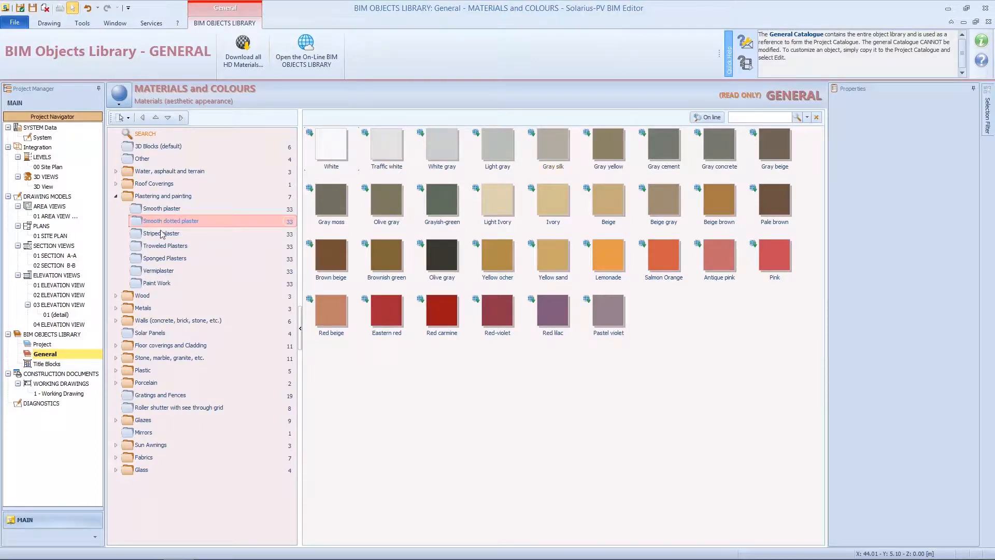
left_click(166, 250)
left_click(172, 260)
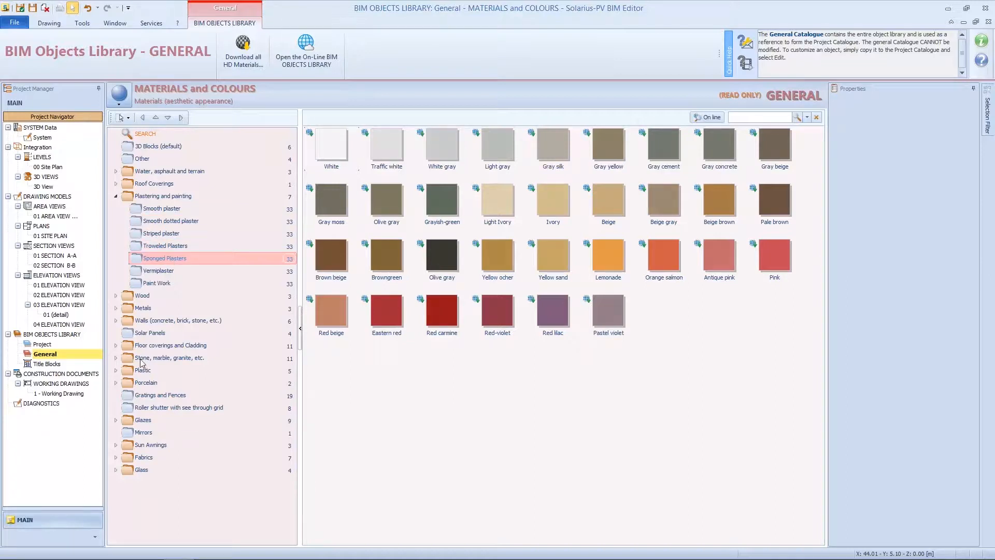
Switch to Images and view the Safety signs Prohibition images.
left_click(119, 96)
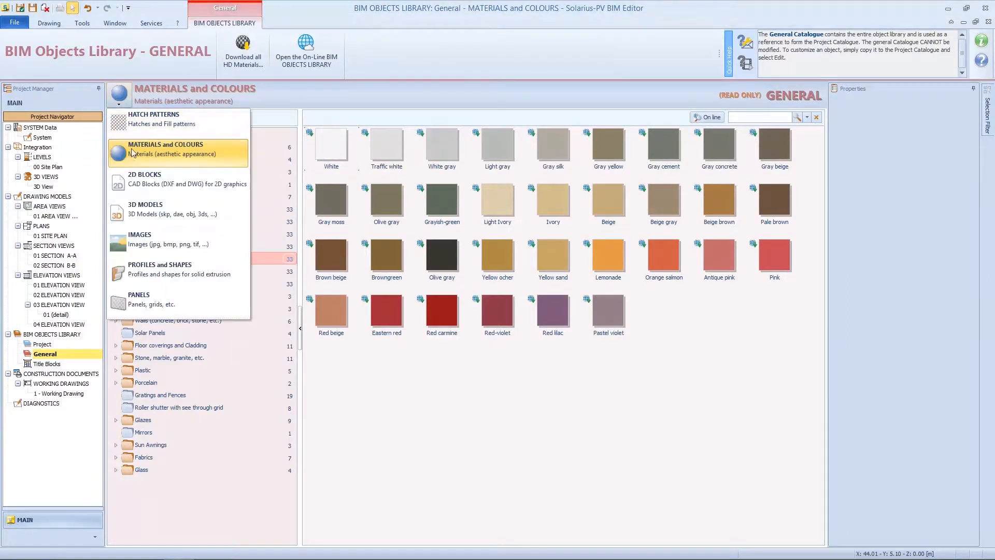
left_click(139, 238)
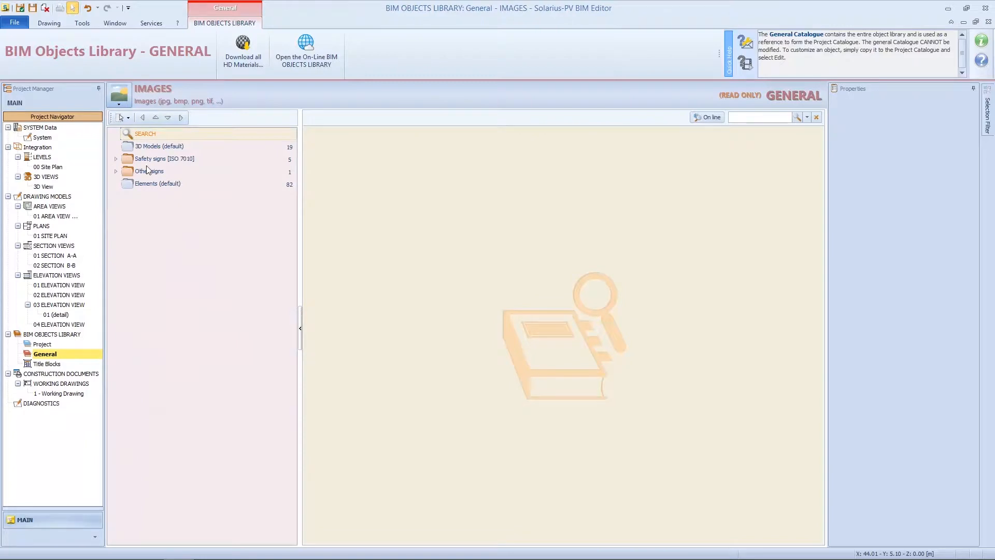
double_click(124, 160)
left_click(151, 183)
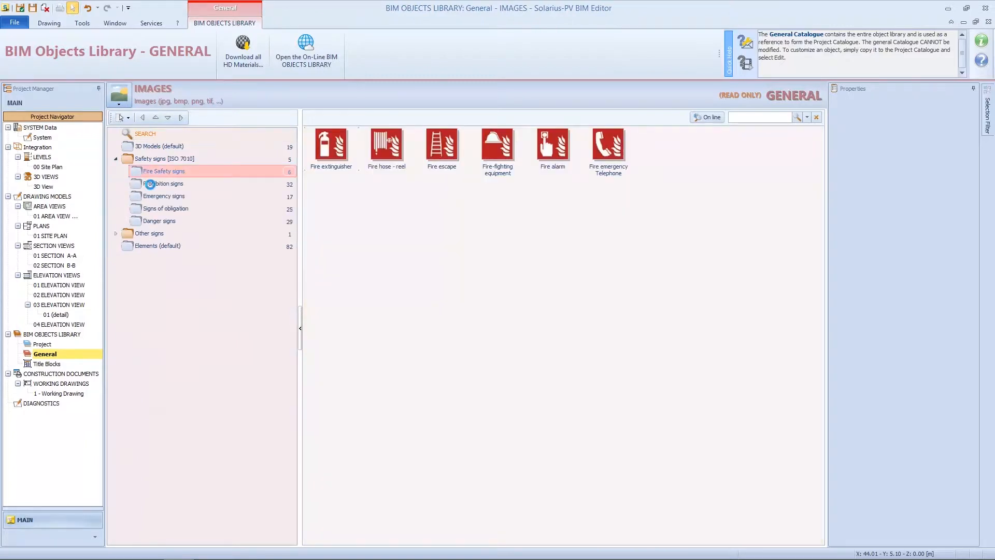
Switch the library to Panels, then select the Project library.
left_click(123, 104)
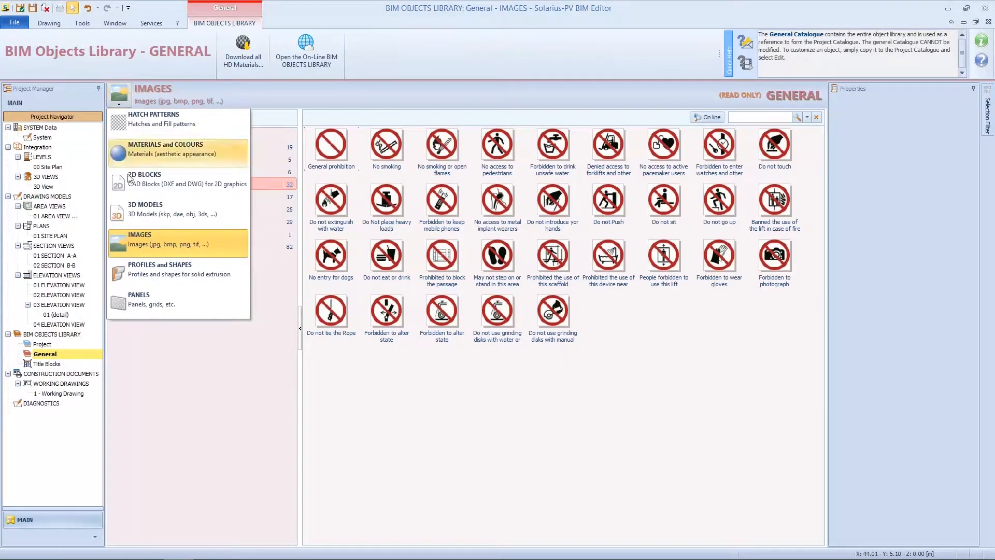
left_click(147, 299)
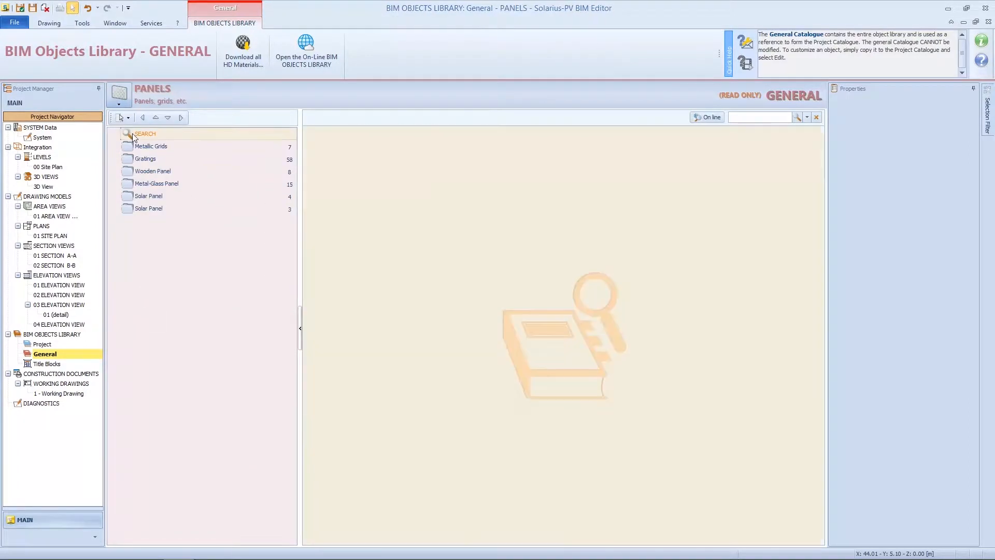
left_click(44, 345)
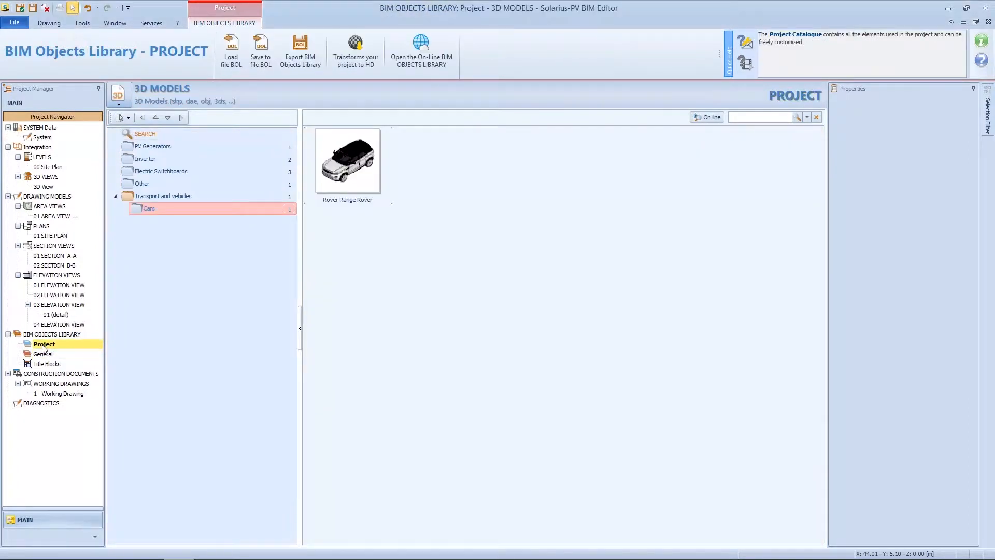
Open the PV Generators folder in the Project 3D Models list.
left_click(157, 145)
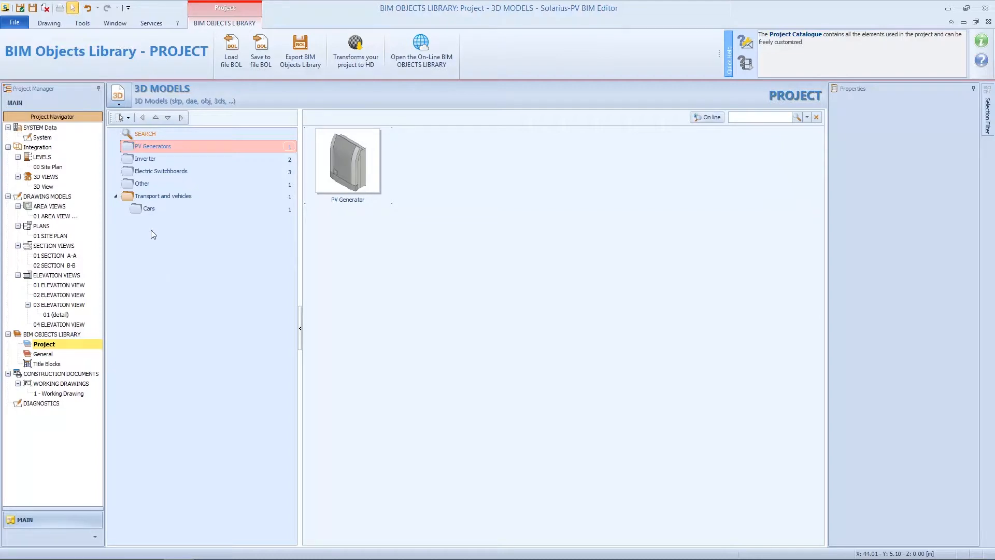
Show the Cars models, reselect the Project library and keep the 3D Models archive type.
left_click(146, 210)
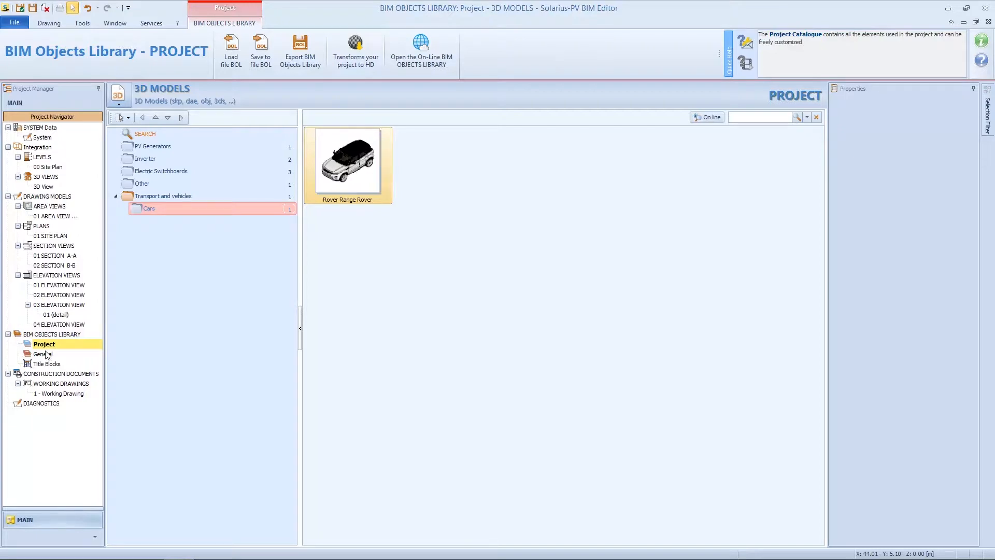
left_click(44, 346)
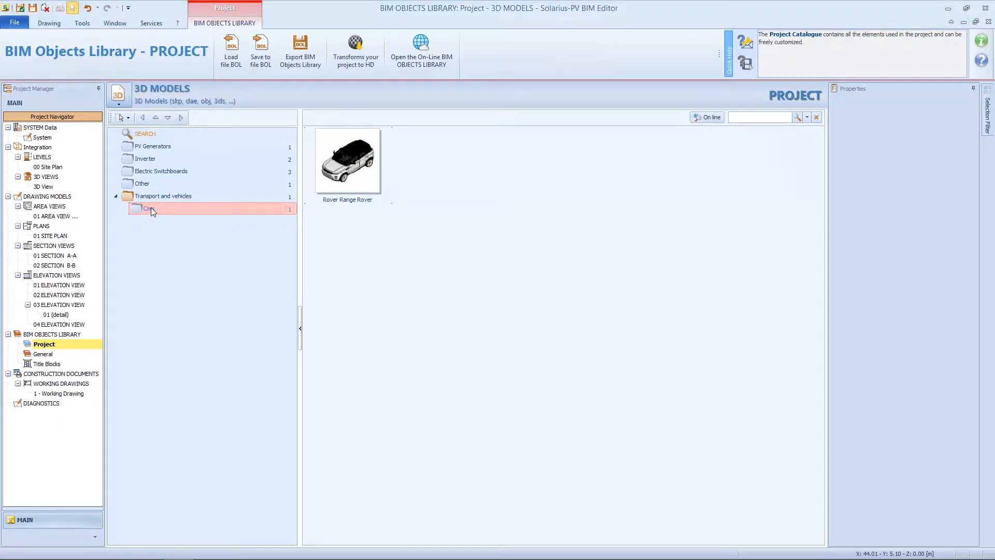
left_click(120, 102)
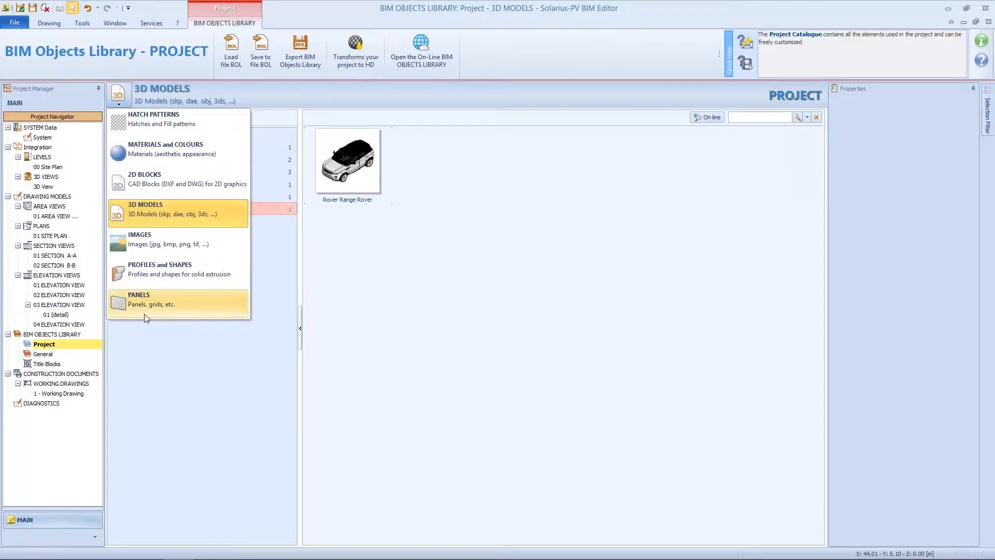
left_click(151, 218)
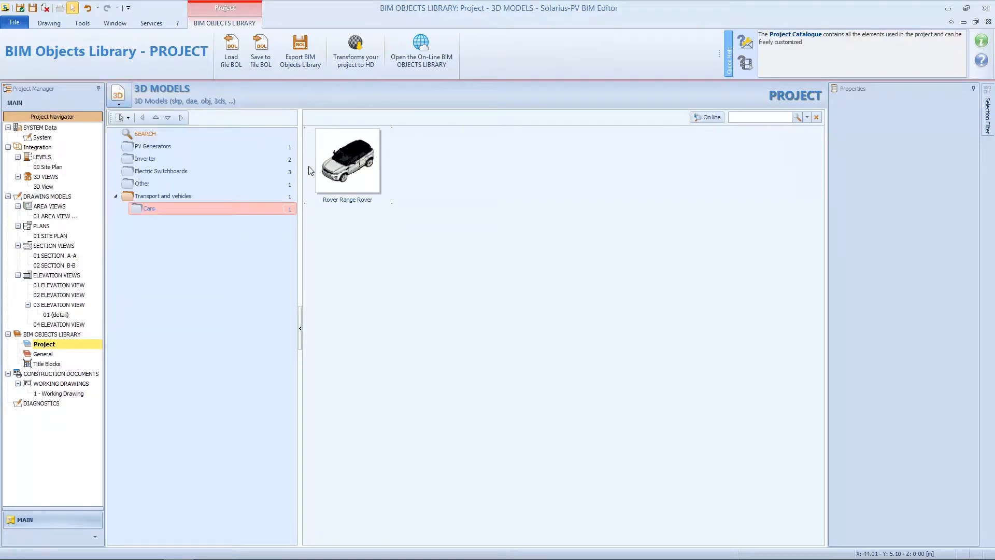
Open the Rover Range Rover in the model editor and start a 3D Warehouse import.
right_click(334, 169)
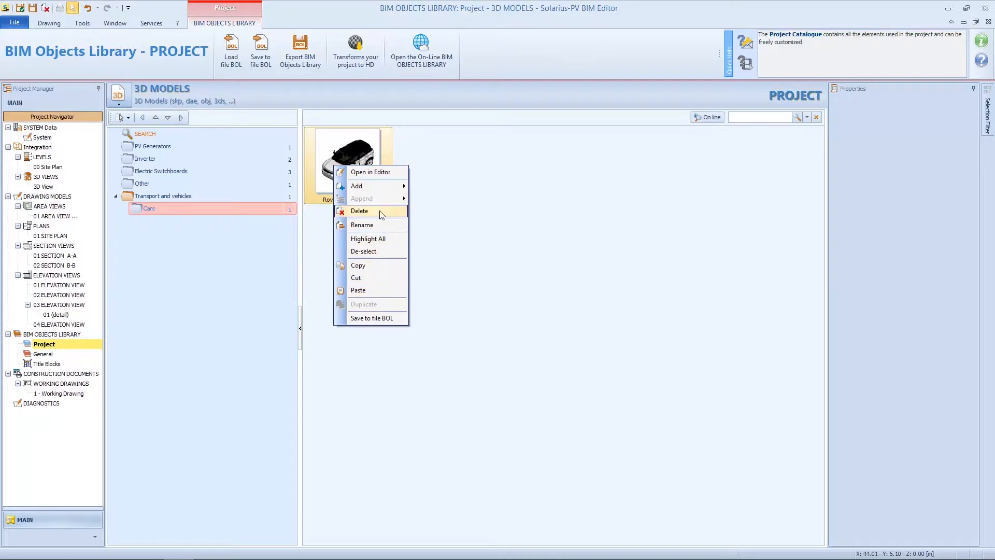
left_click(395, 174)
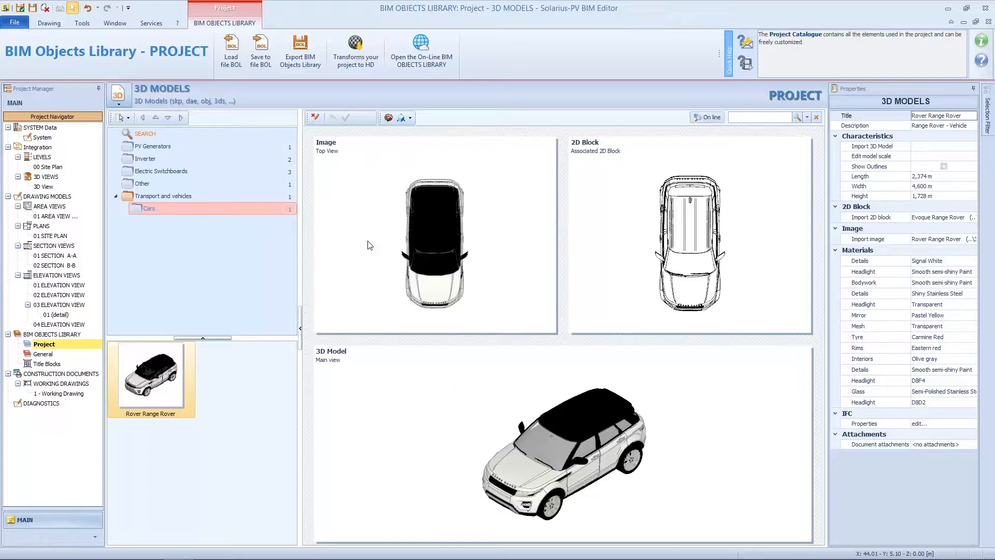
left_click(388, 118)
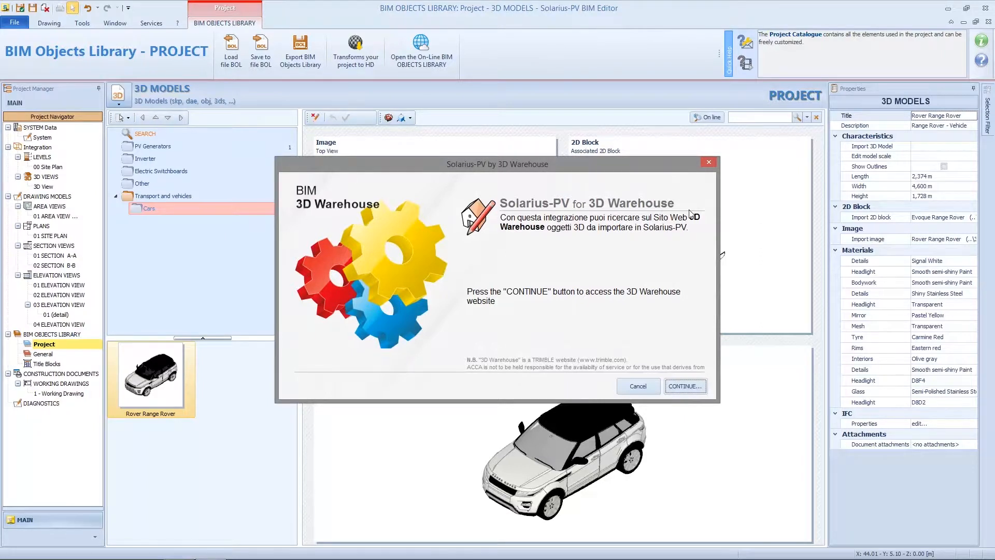
Close the 3D Warehouse dialog and open the Range Rover's scale and orientation settings.
left_click(709, 162)
left_click(410, 118)
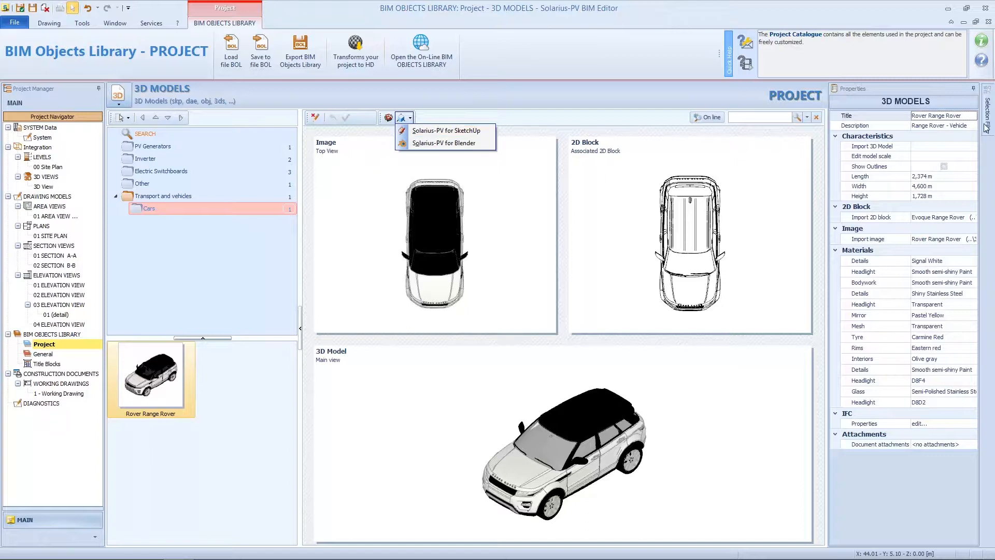
left_click(969, 115)
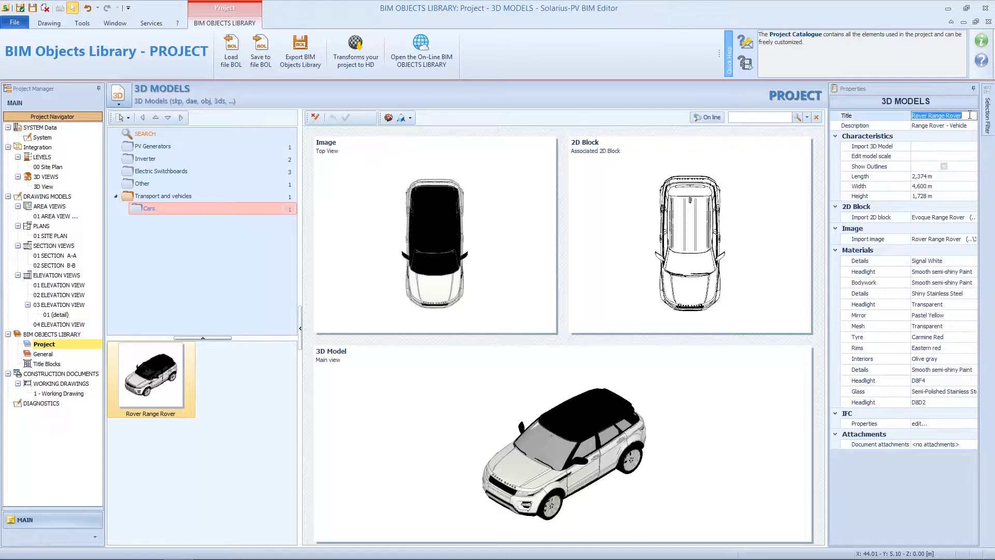
left_click(970, 150)
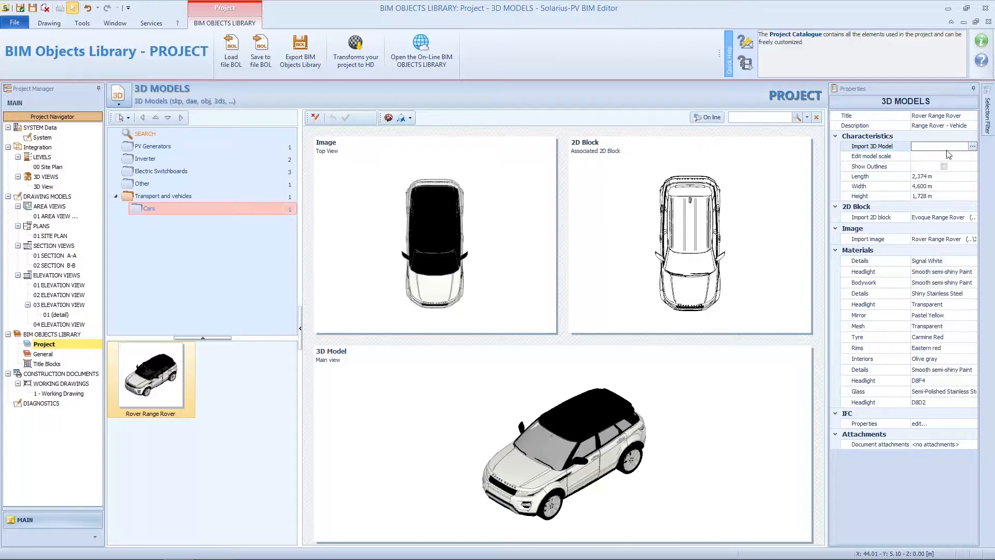
left_click(972, 158)
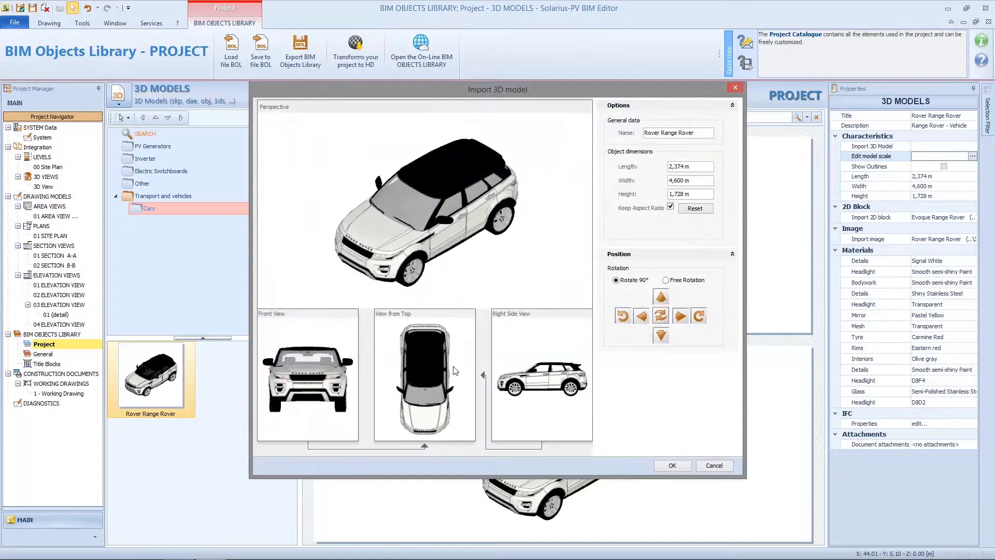
Rotate the Range Rover in 90° steps until it stands upright with length along the car.
left_click(681, 315)
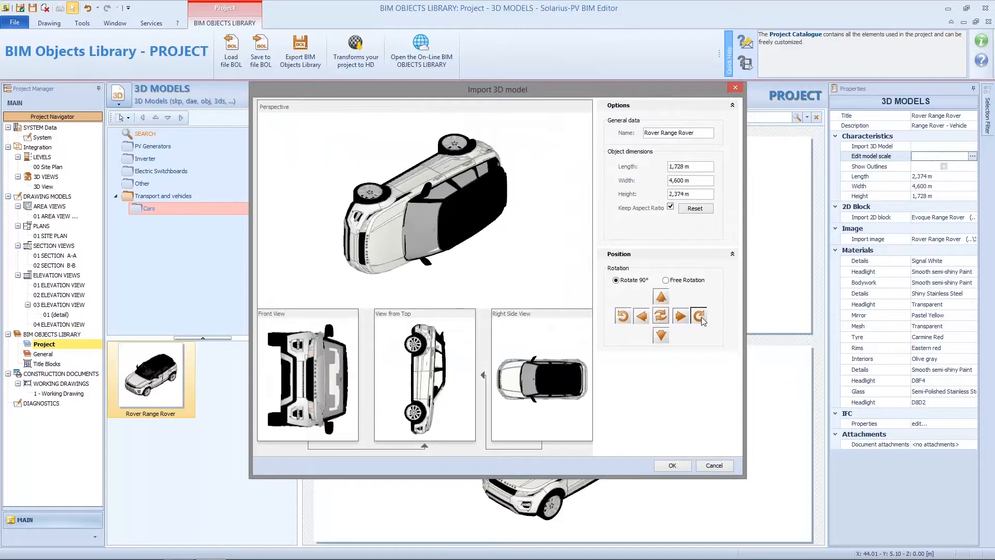
left_click(681, 316)
left_click(699, 316)
left_click(698, 315)
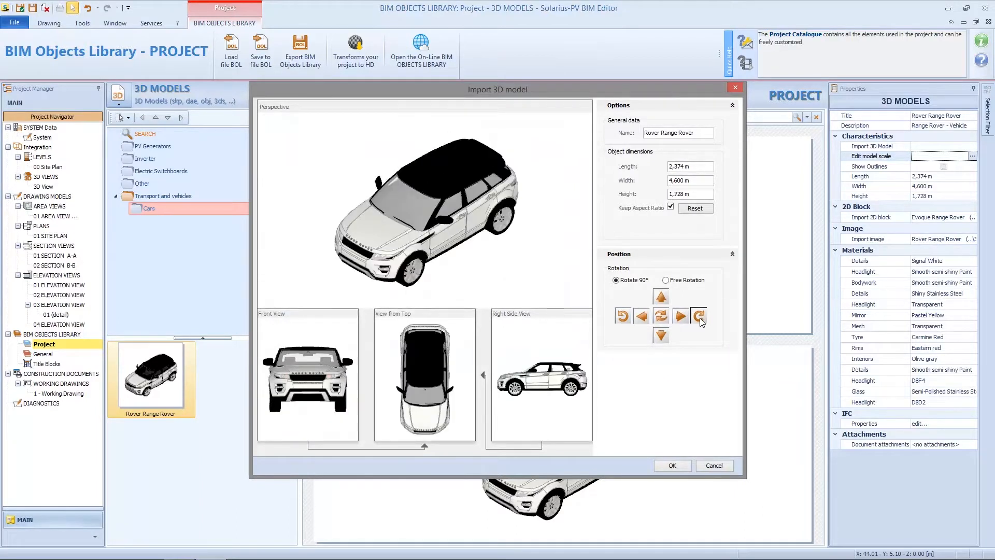
left_click(663, 336)
left_click(663, 336)
left_click(663, 336)
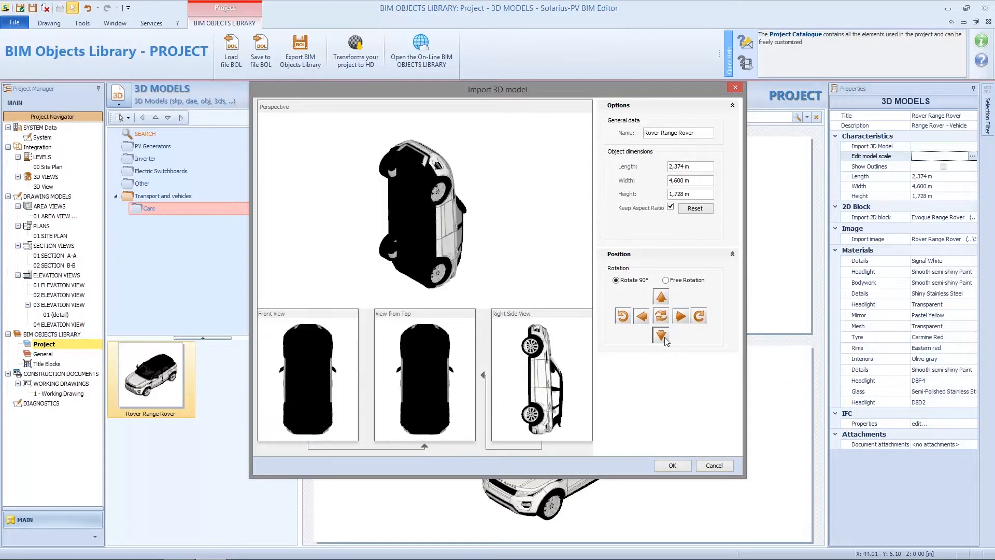
left_click(664, 299)
left_click(663, 299)
left_click(642, 316)
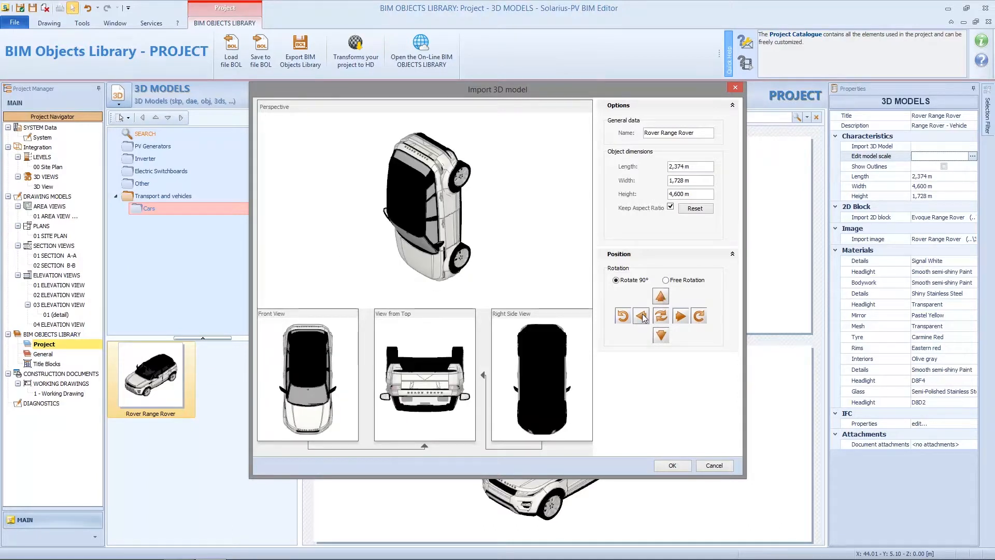
left_click(642, 316)
left_click(620, 317)
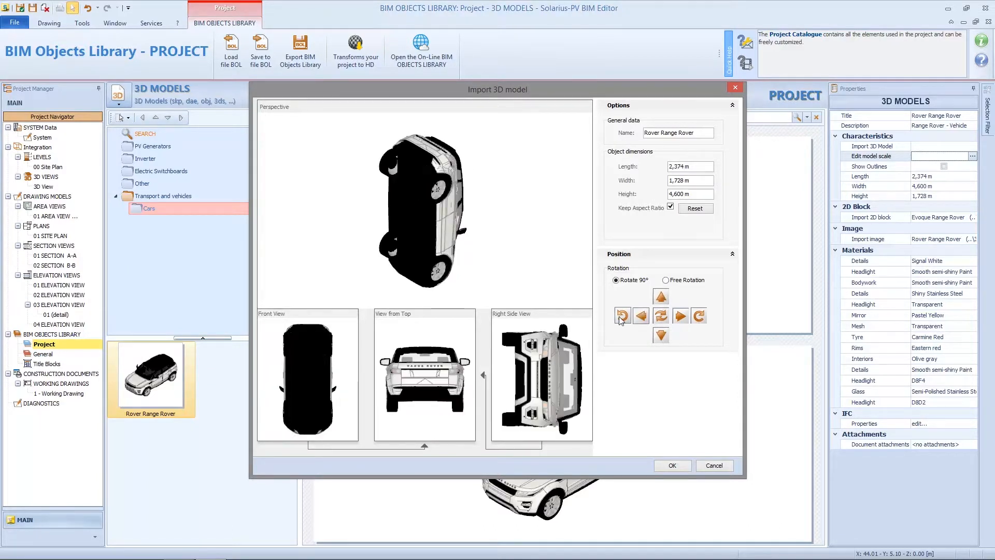
left_click(661, 316)
left_click(680, 316)
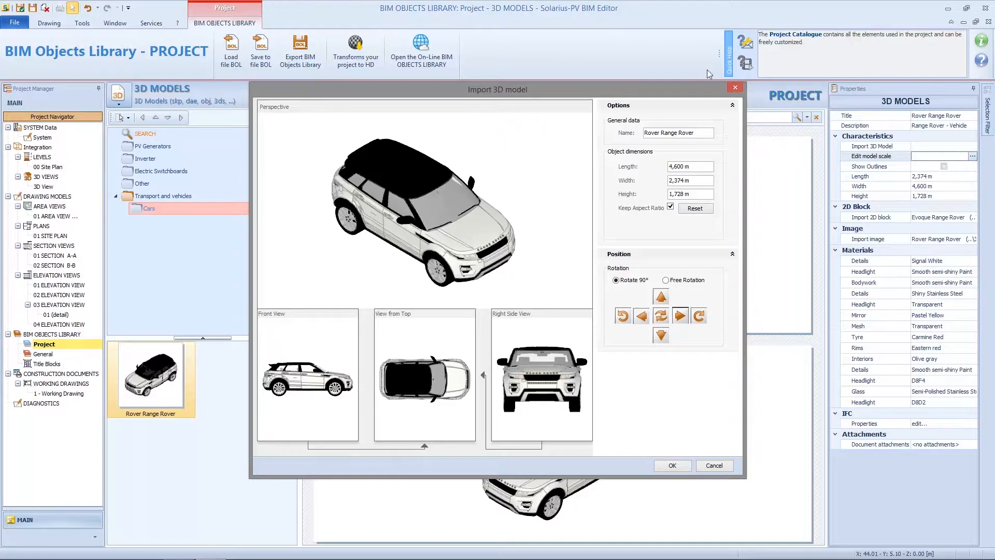
Try a 4.5 m length and 1.432 m height, then reset, relock aspect ratio and accept.
triple_click(701, 166)
type("4.5")
key("Tab")
left_click(670, 207)
left_click(685, 194)
type("1.432")
left_click(707, 182)
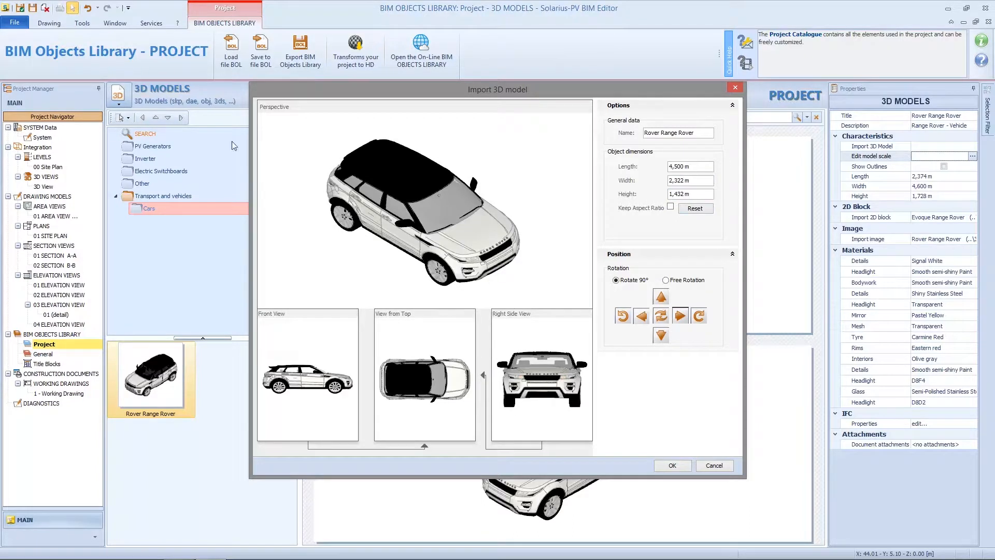
left_click(707, 209)
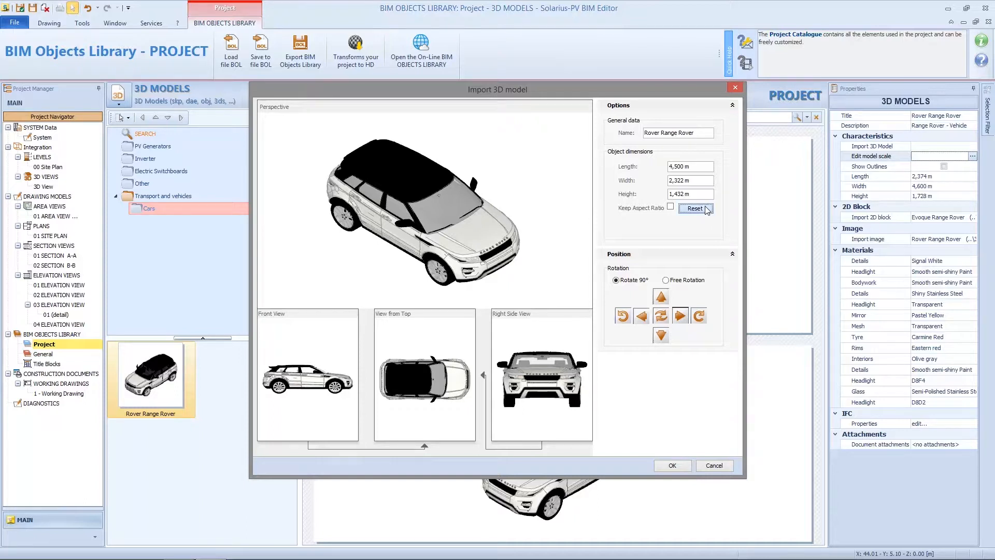
left_click(671, 208)
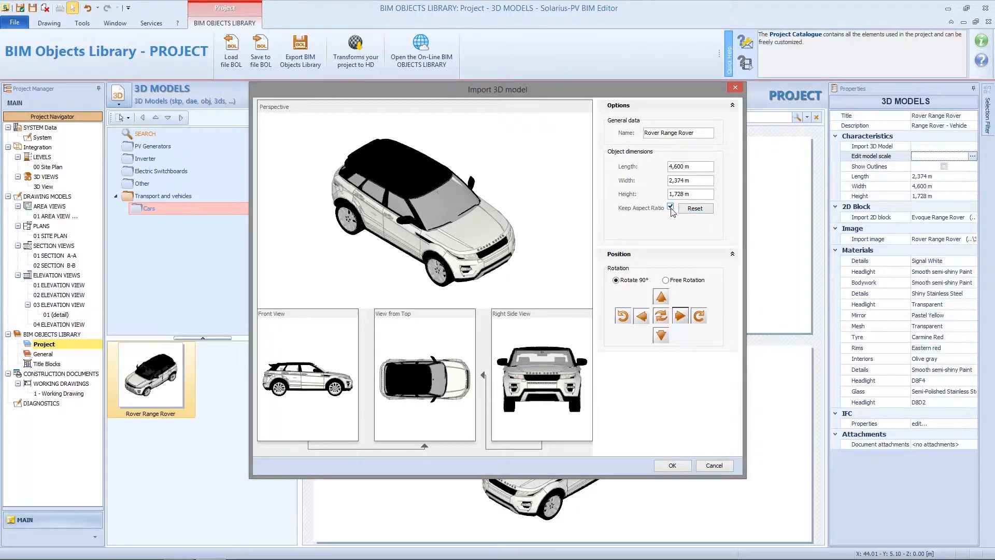
left_click(681, 466)
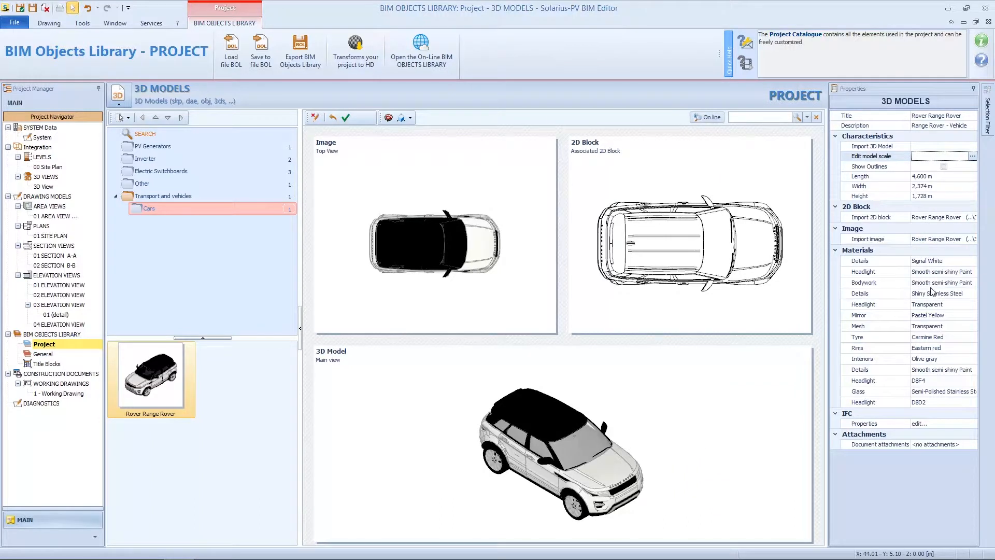
Check the car's material slots, apply Eastern red to the Details material and save the model.
left_click(950, 262)
left_click(949, 273)
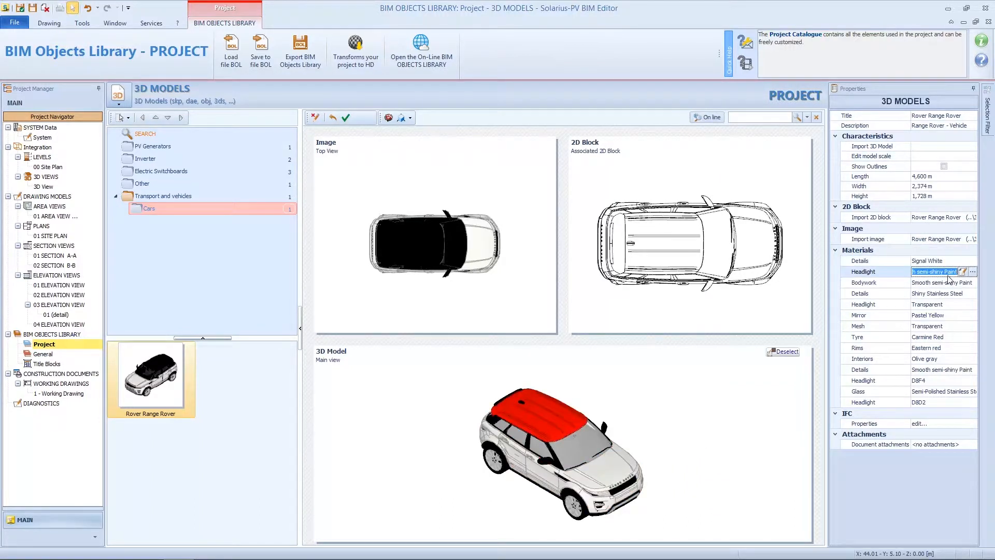
left_click(949, 285)
left_click(946, 295)
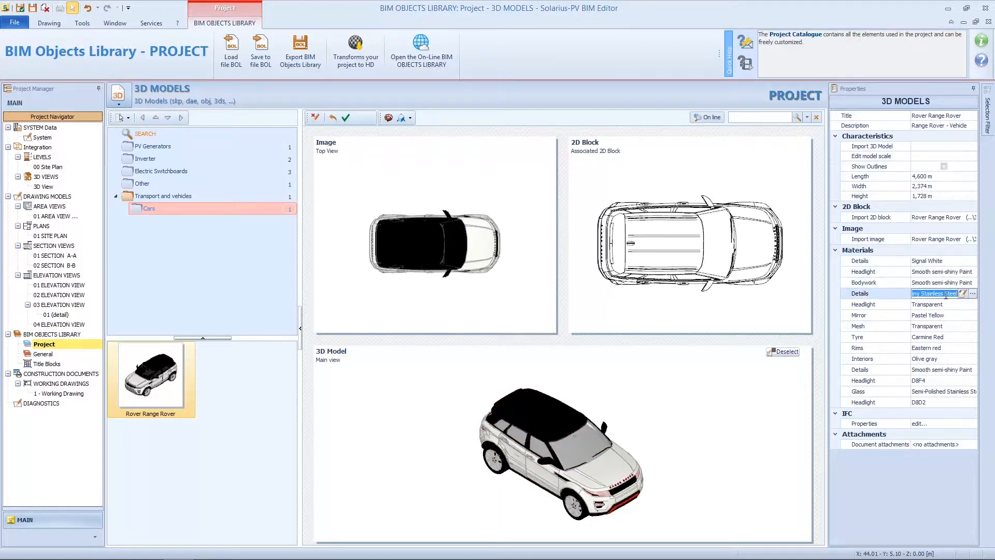
left_click(944, 306)
left_click(939, 262)
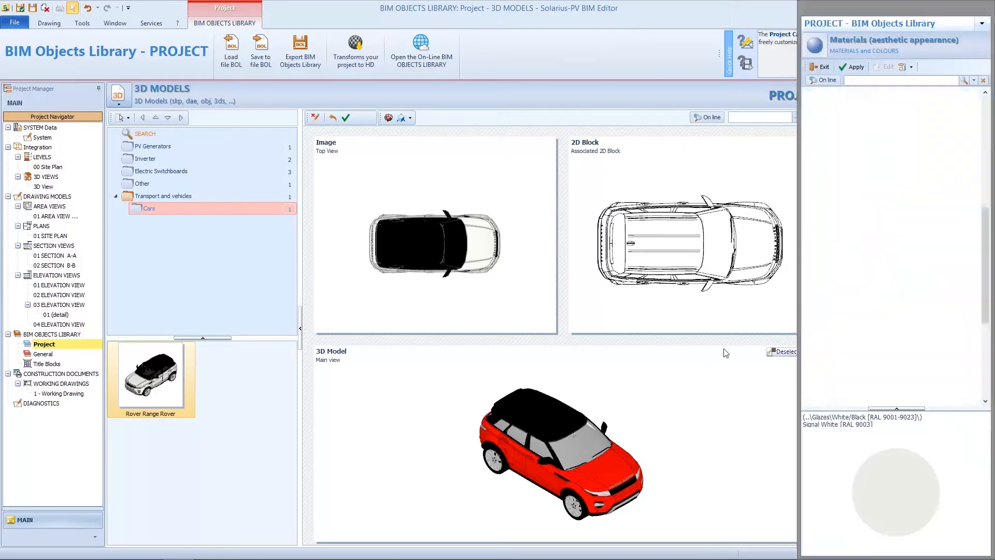
left_click(887, 191)
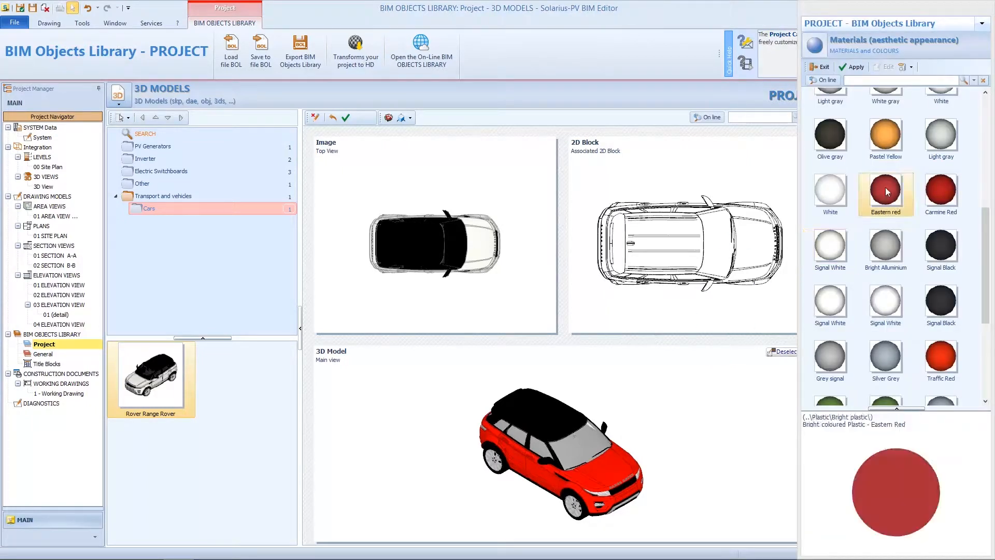
left_click(854, 67)
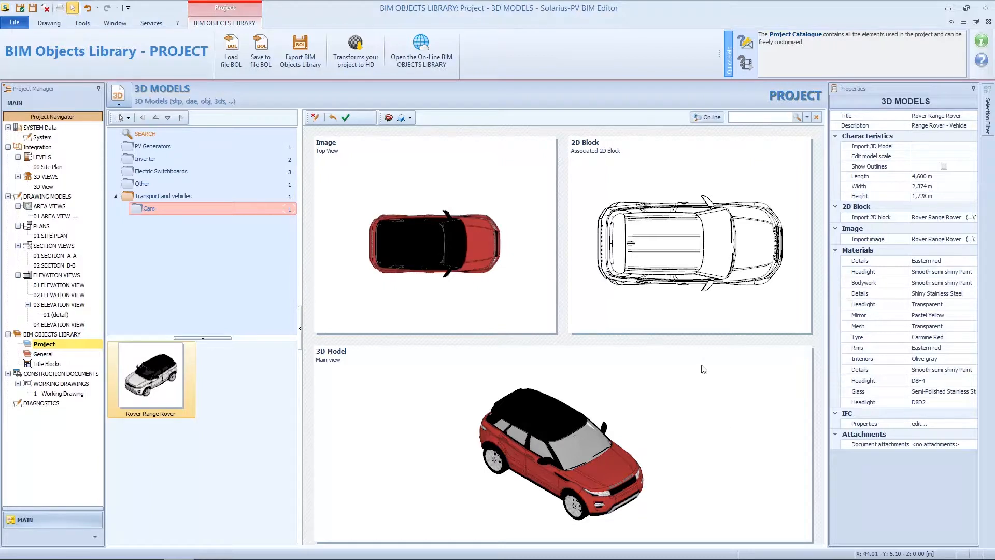
left_click(345, 118)
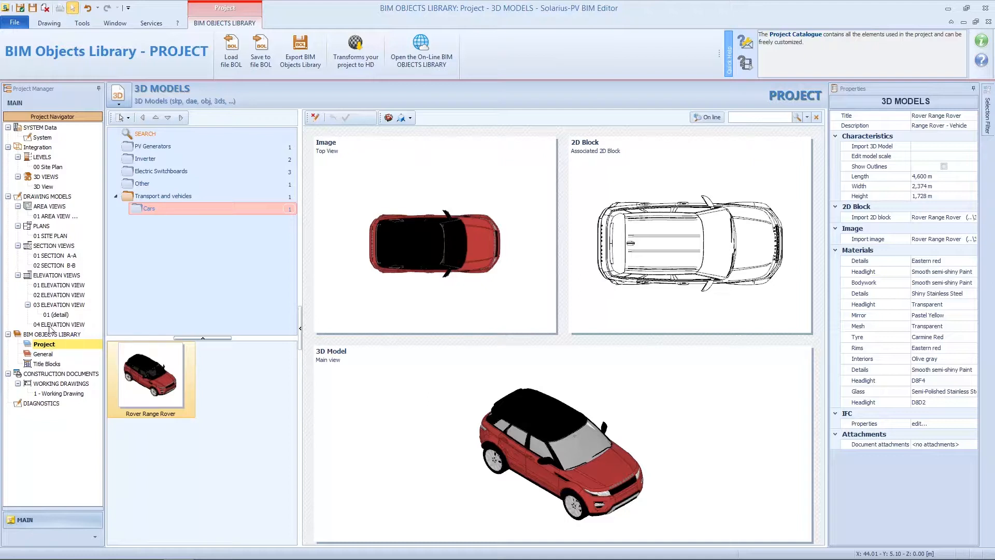
Switch to the General catalogue, glance at Solar Panel, Wooden Panel and Gratings, then choose 3D Models.
left_click(31, 357)
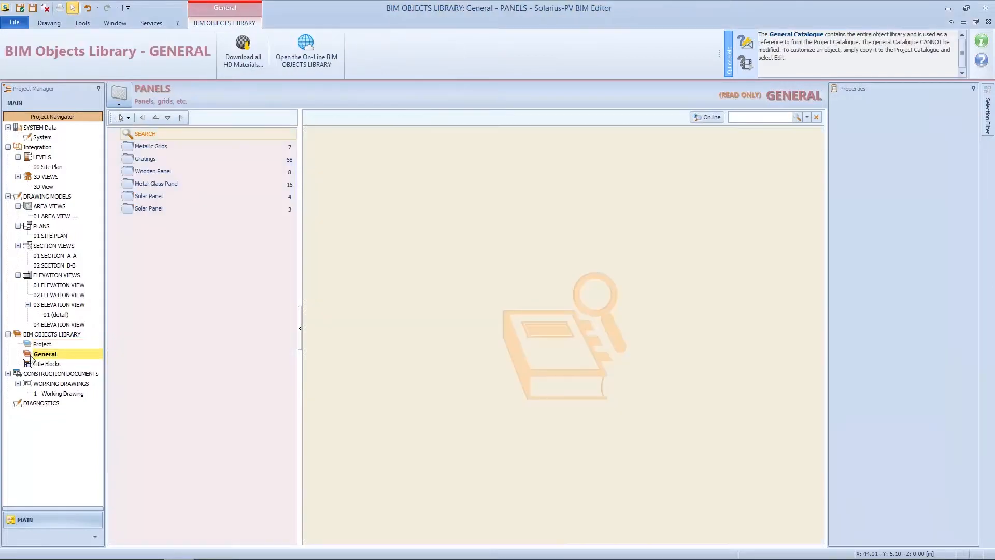
left_click(145, 197)
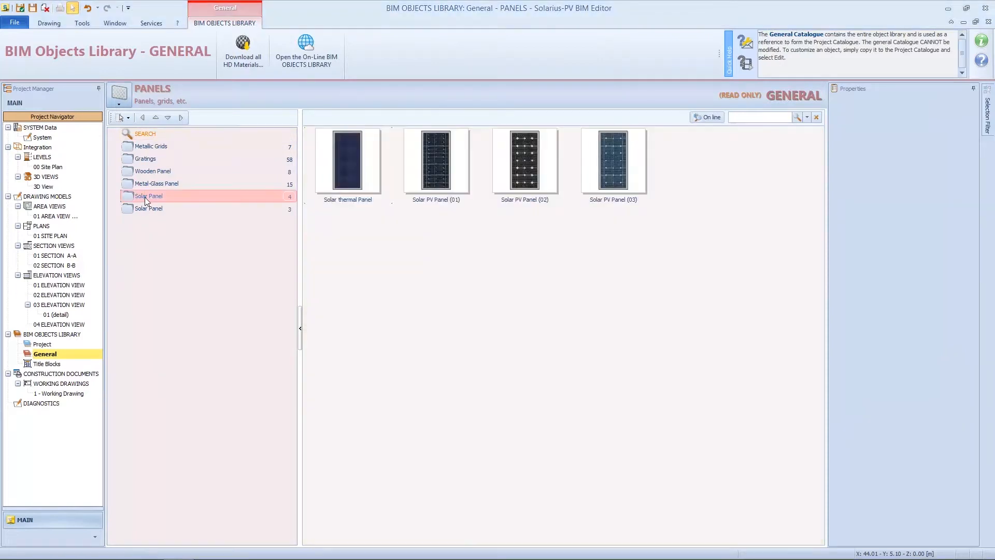
left_click(152, 172)
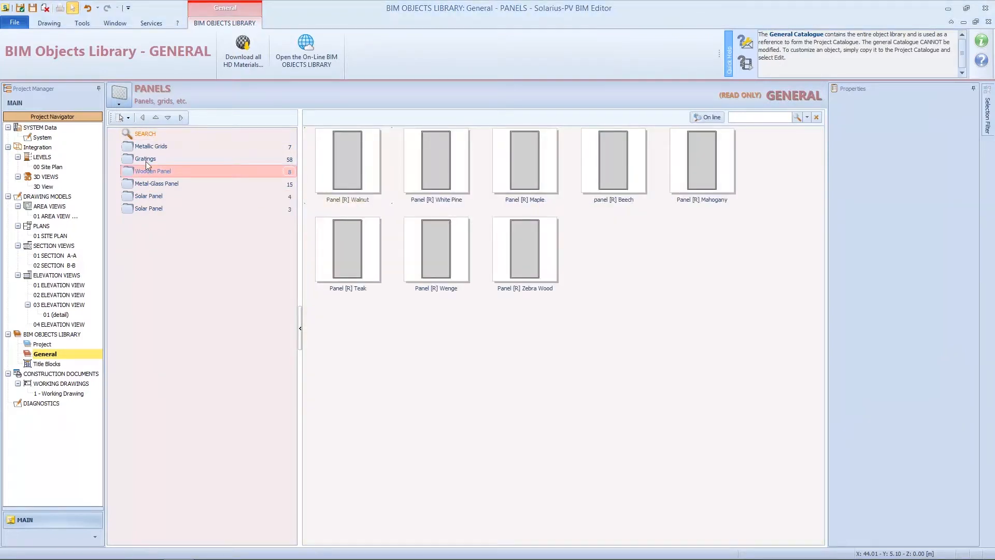
left_click(145, 160)
left_click(148, 136)
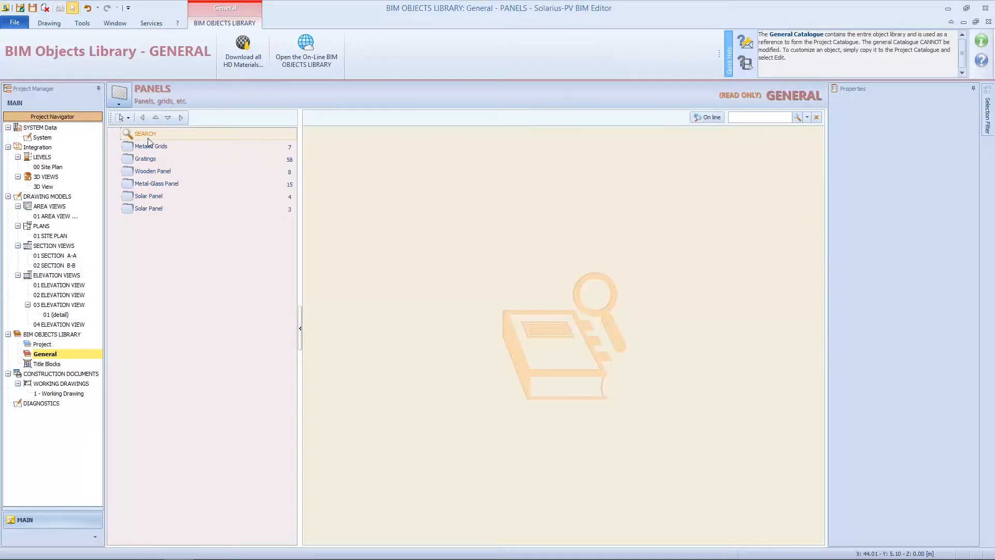
left_click(119, 96)
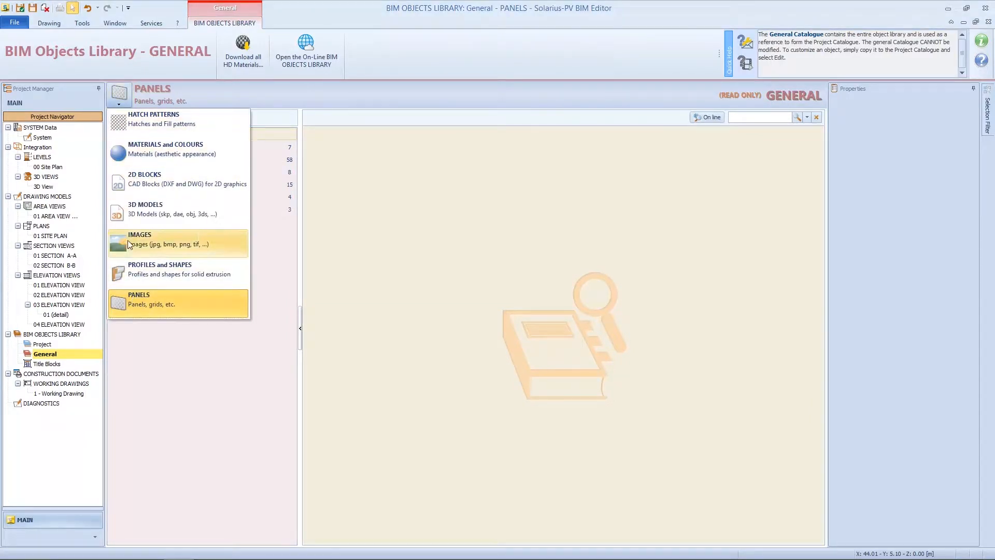
left_click(127, 222)
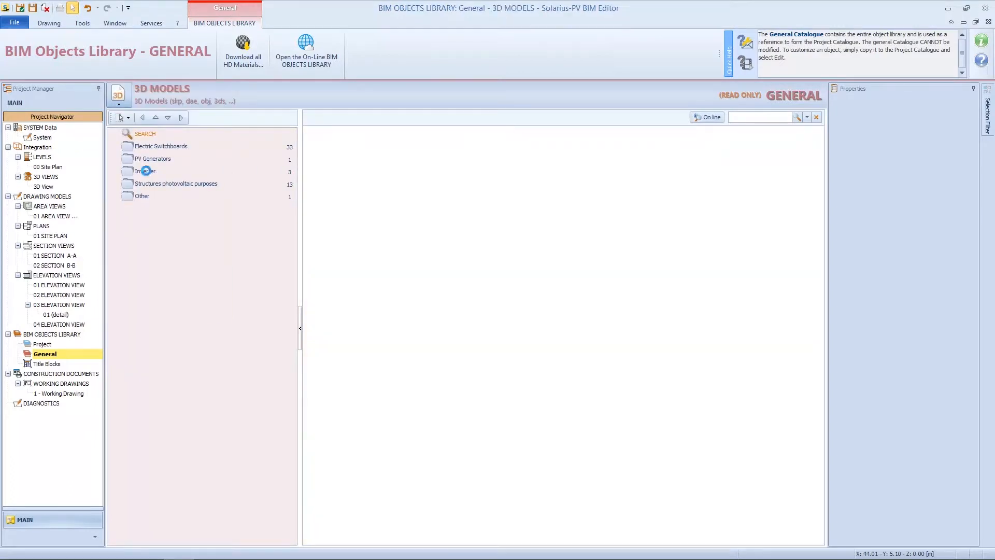
Open the Three-phase Inverter from the Inverter category and copy it.
left_click(145, 171)
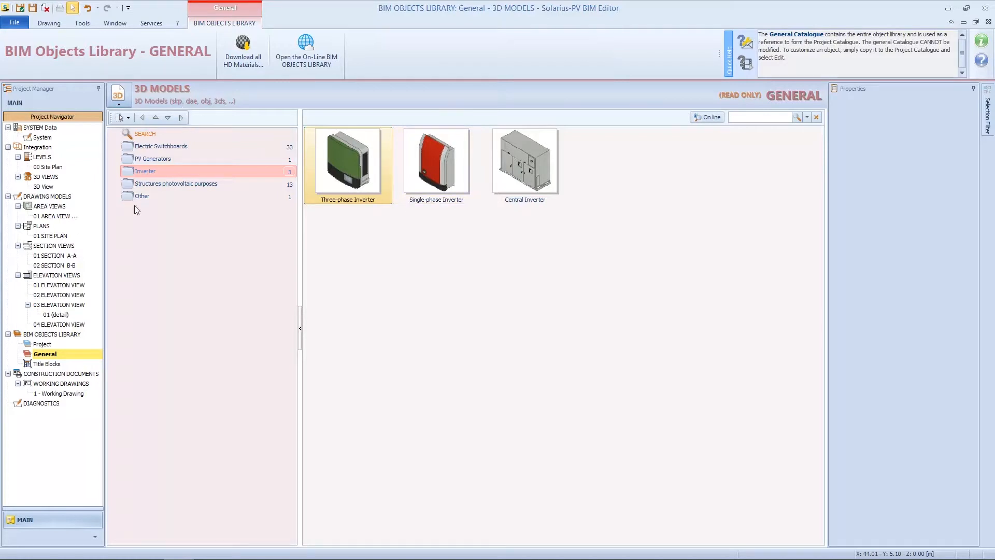
right_click(338, 176)
left_click(356, 183)
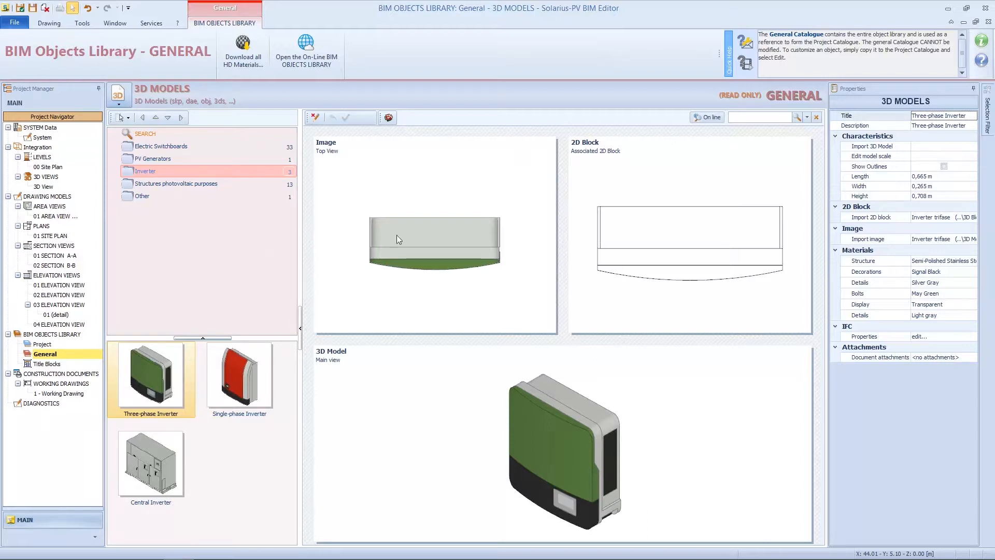
right_click(161, 386)
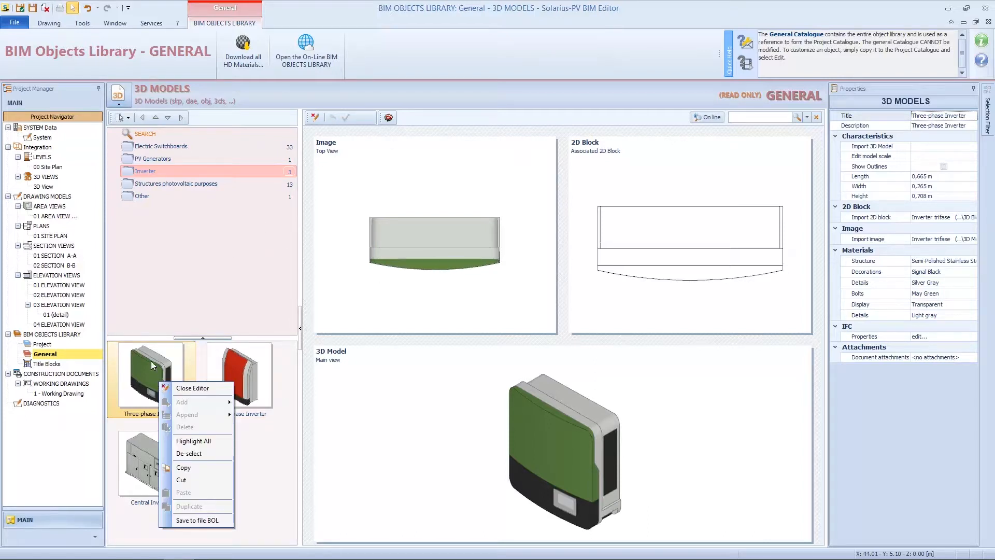
left_click(205, 469)
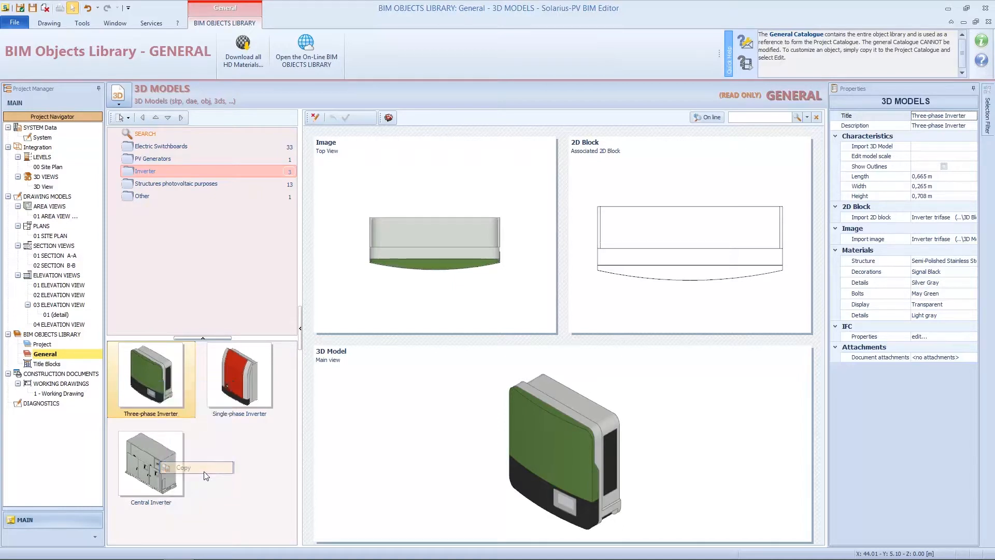
Paste the Three-phase Inverter into the Project library's Inverter category and open the copy in the editor.
left_click(47, 345)
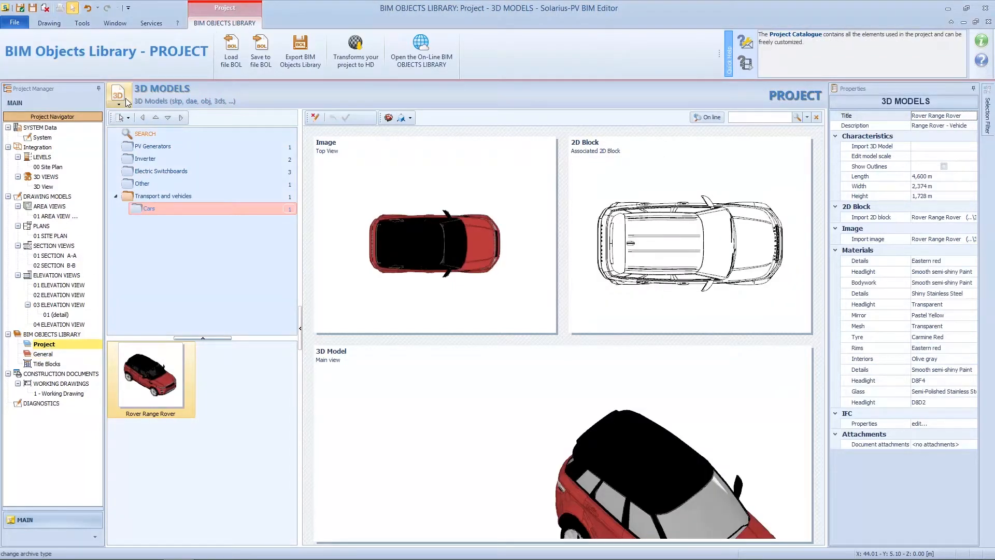
left_click(143, 161)
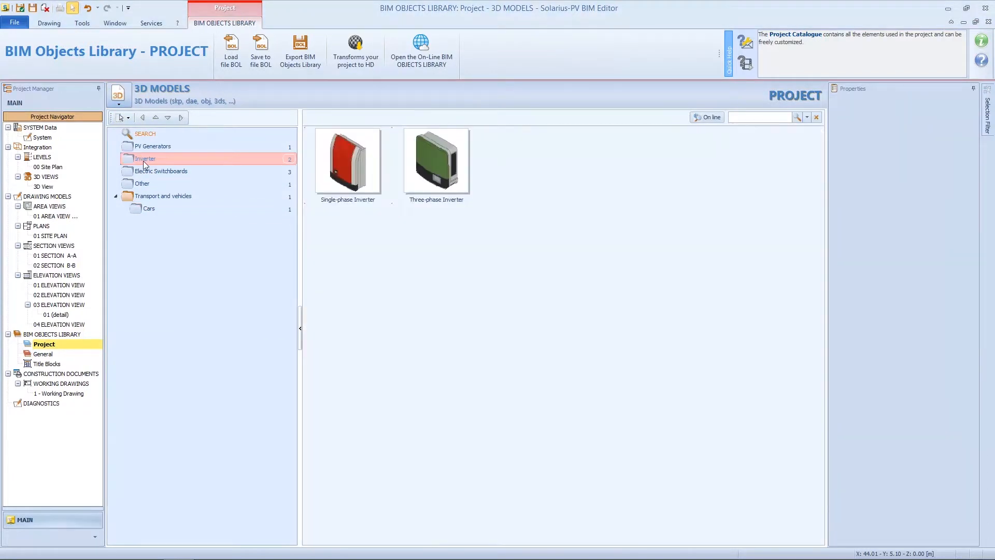
right_click(483, 249)
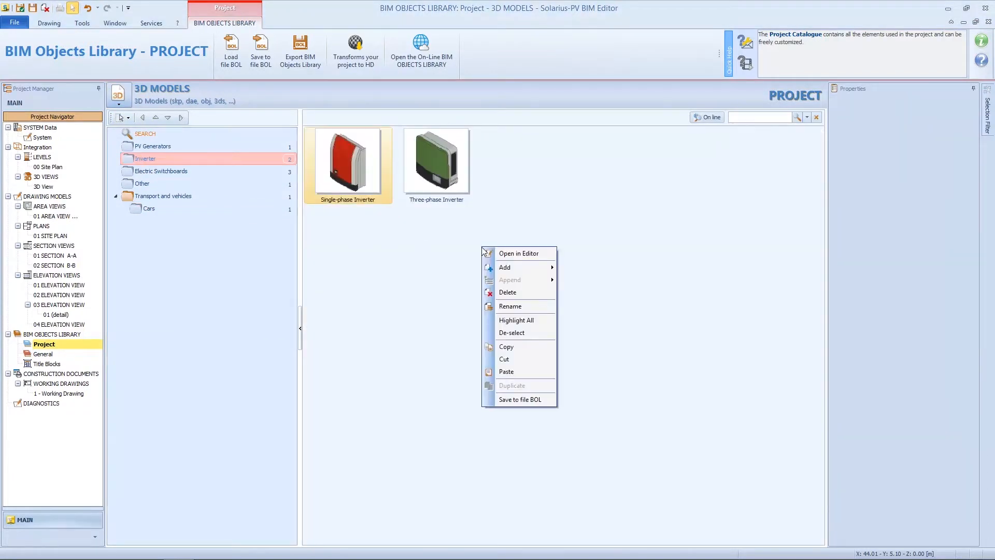
left_click(514, 372)
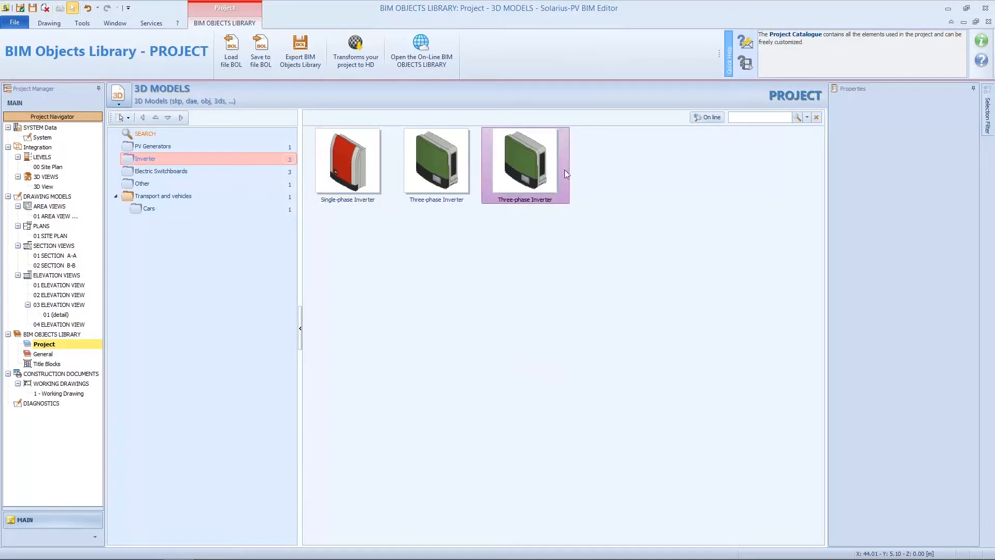
right_click(546, 169)
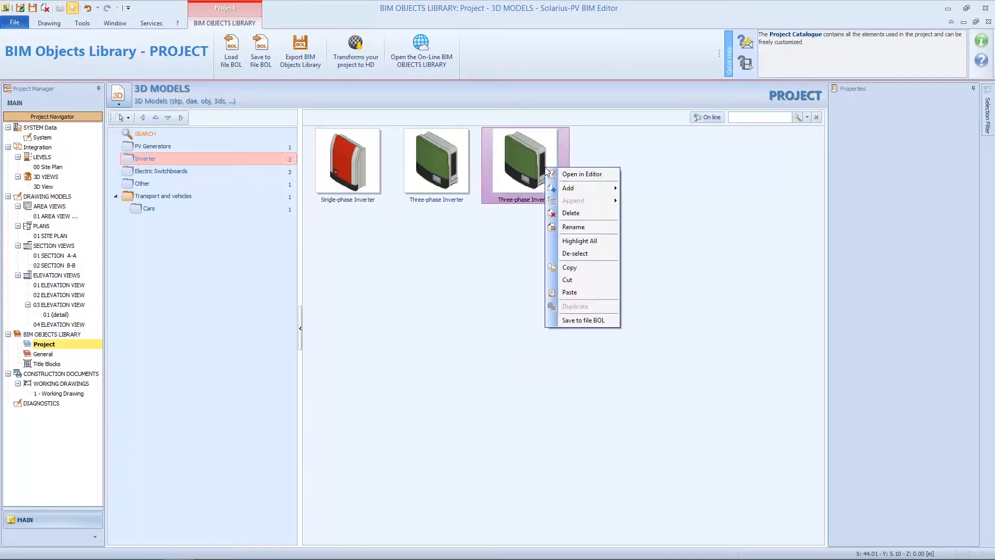
left_click(601, 175)
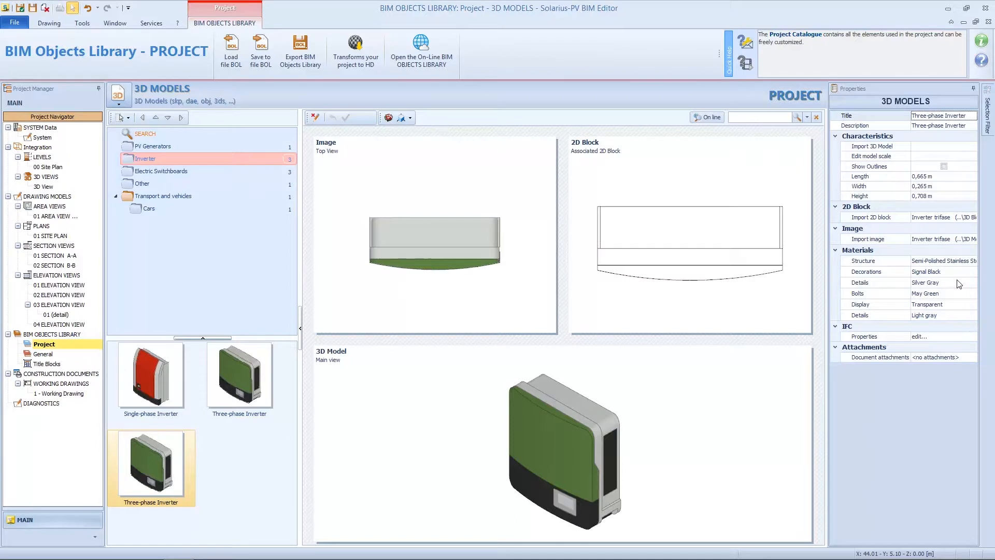
Apply Silver Grey to the copy's Bolts front-panel material, then open the Edit model scale settings.
left_click(959, 293)
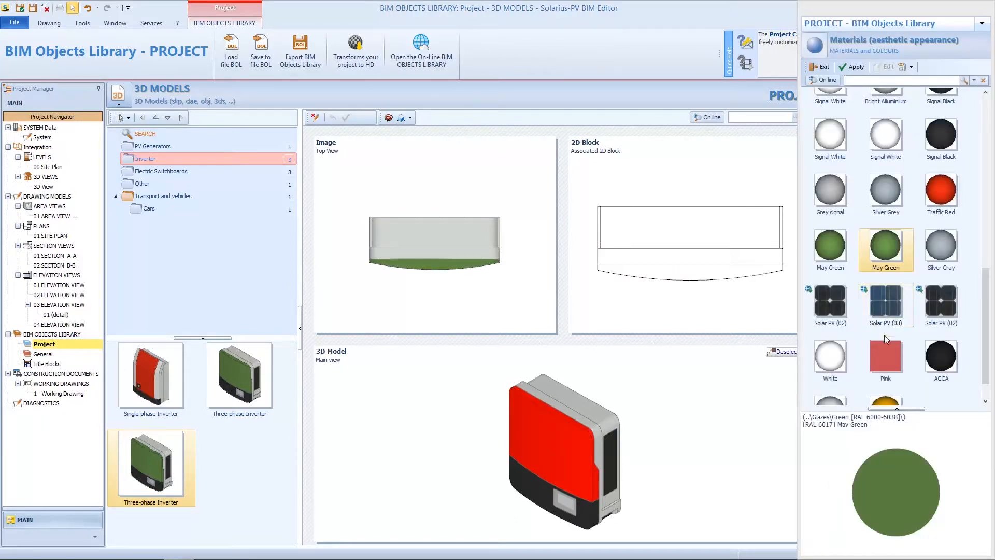
left_click(886, 190)
left_click(852, 67)
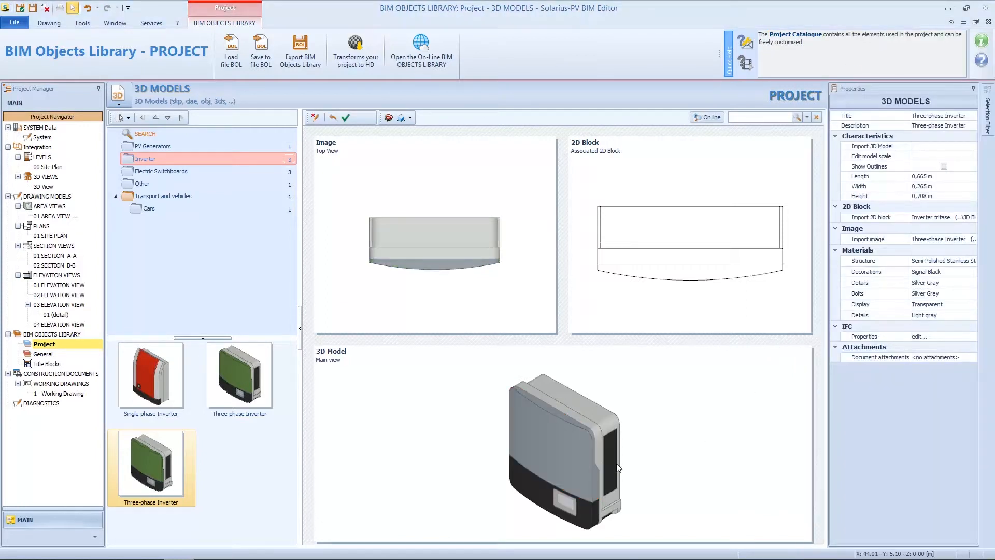
left_click(971, 158)
left_click(973, 156)
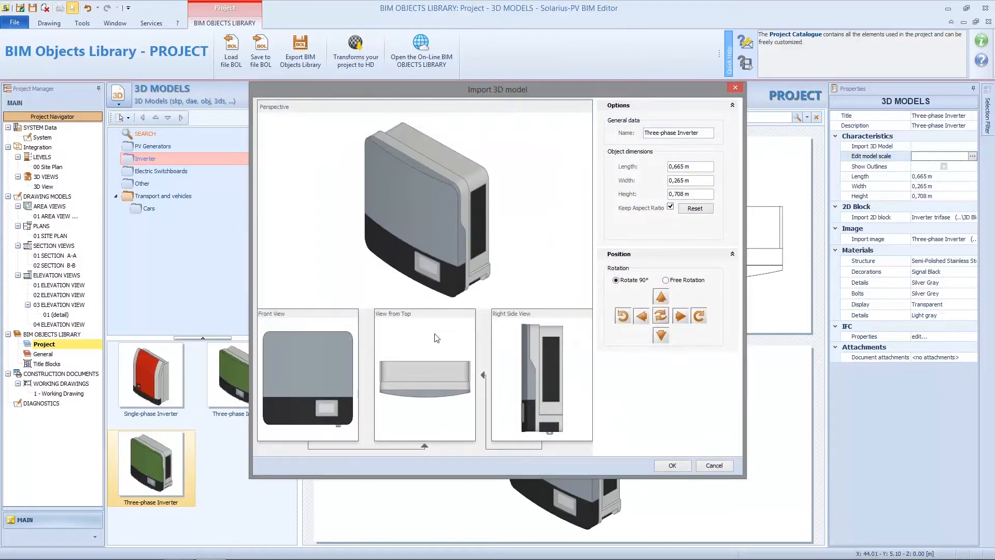
Cancel the scale settings, look over the Import 3D Model file types, and cancel without importing.
left_click(714, 466)
left_click(970, 147)
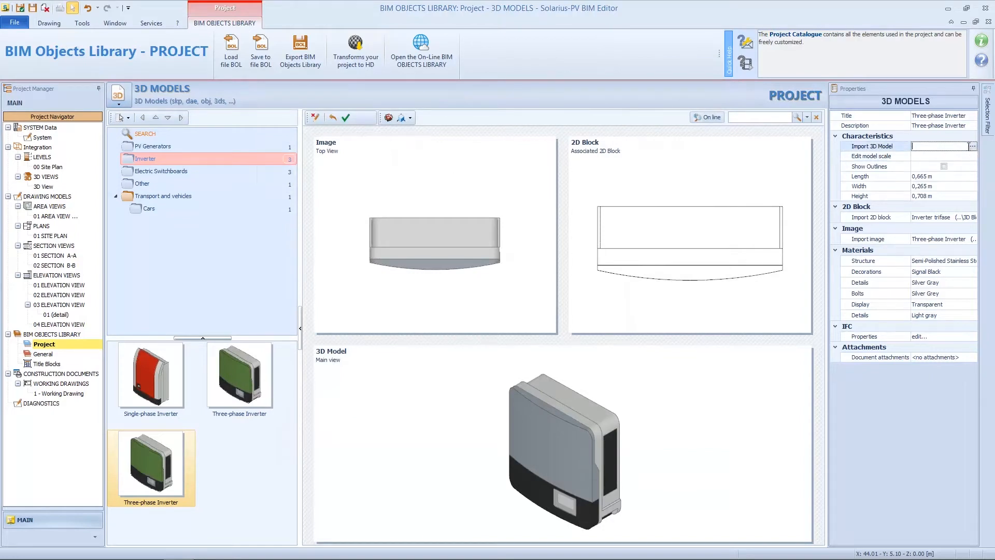
left_click(972, 146)
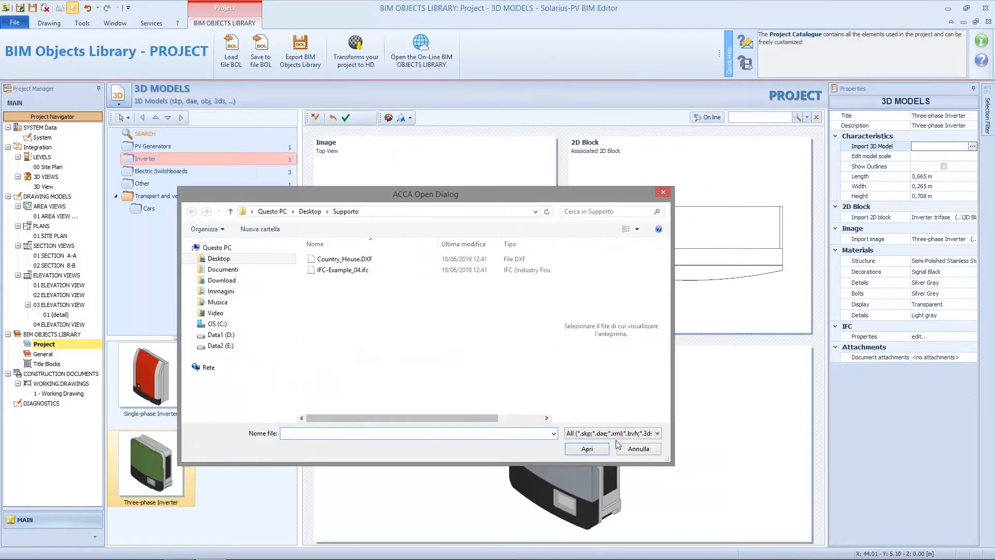
left_click(657, 434)
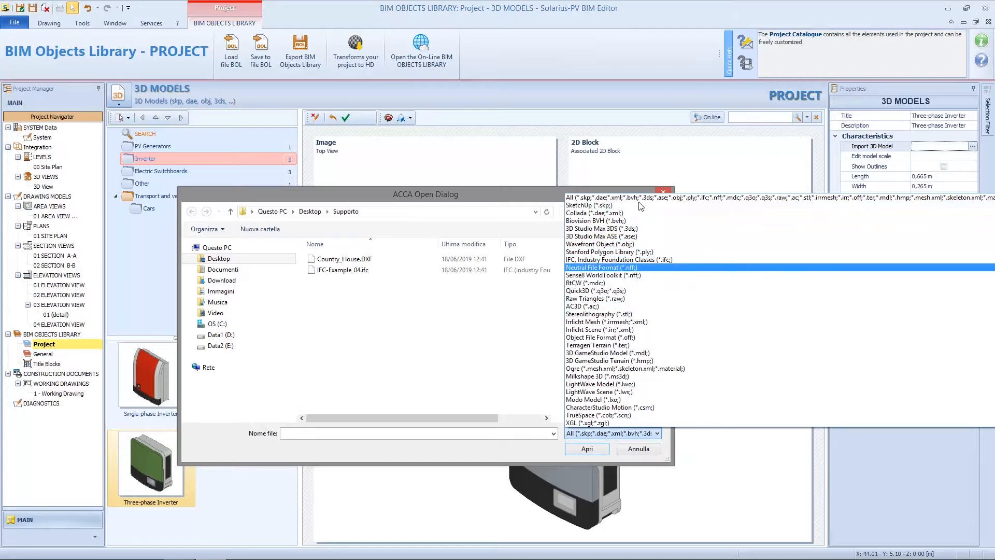
left_click(643, 453)
left_click(645, 450)
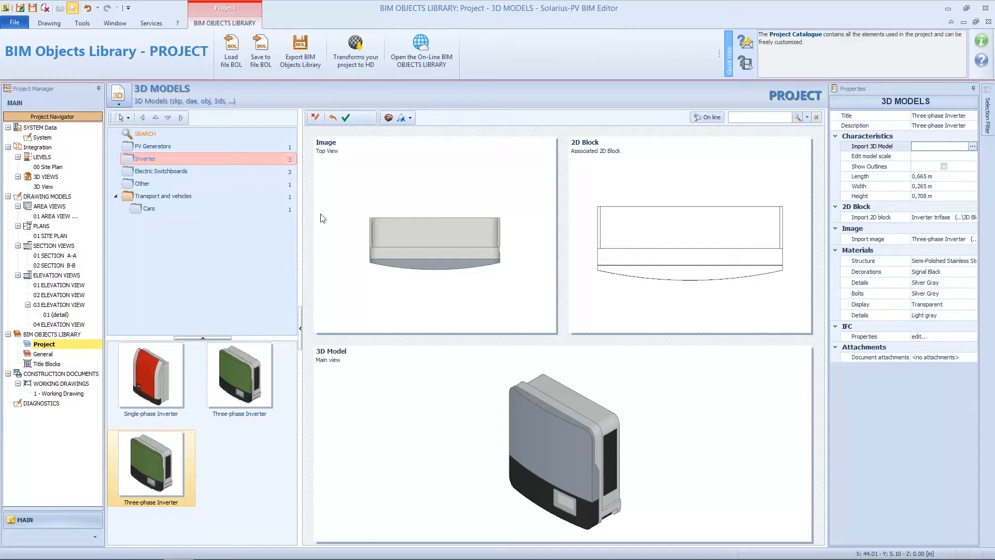
Export the grey inverter as cccc.bol to Supporto and check the saved file in Explorer.
left_click(266, 46)
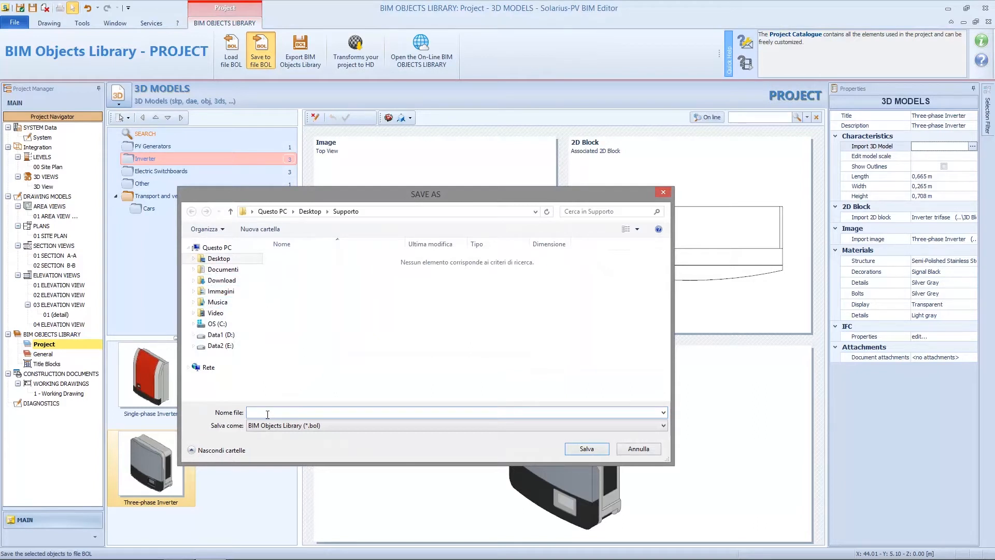
type("cccc")
left_click(601, 449)
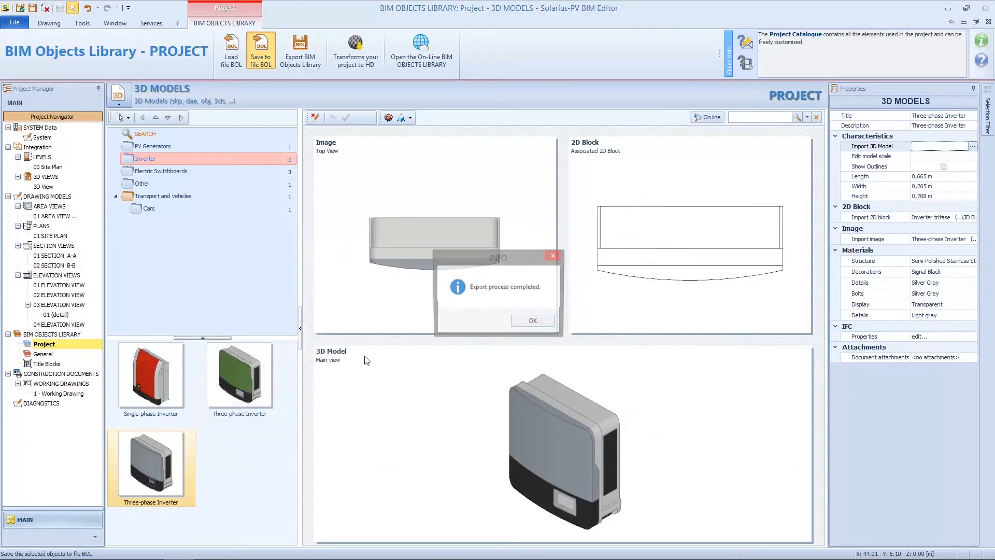
left_click(539, 322)
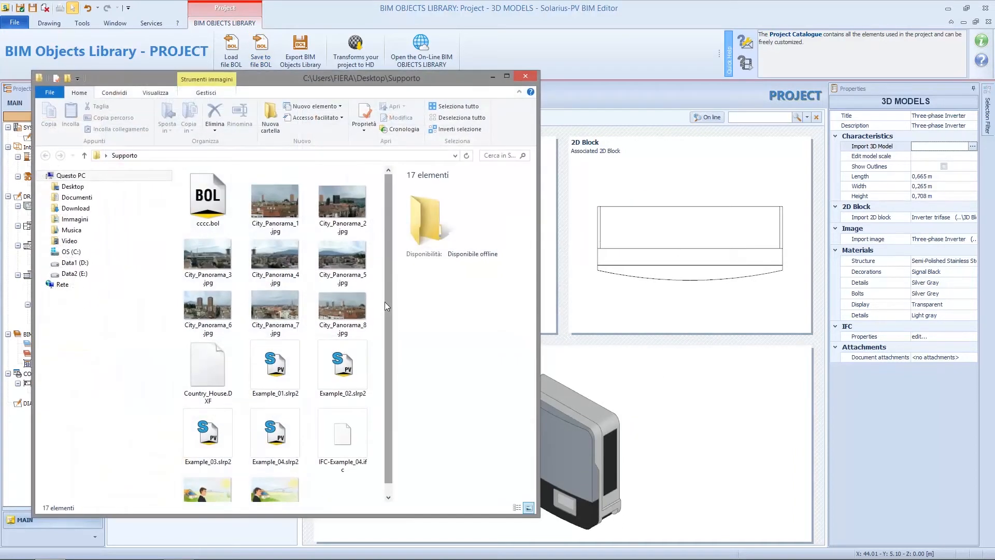
left_click(201, 197)
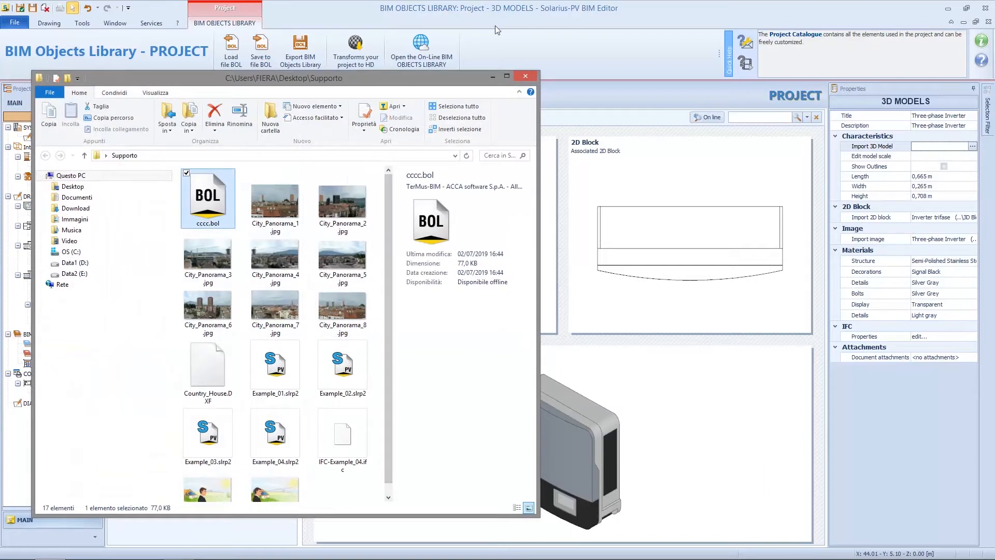
left_click(527, 76)
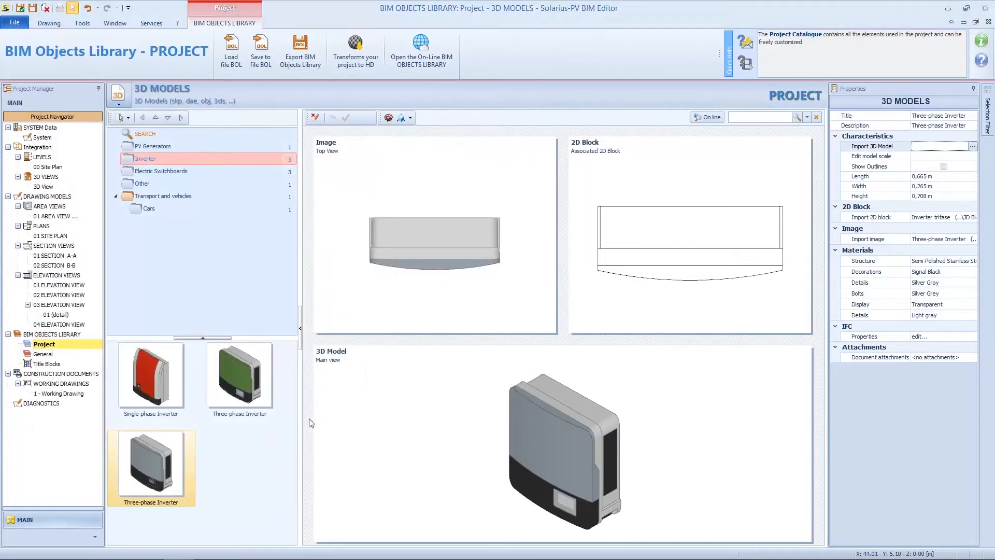
Delete the grey Three-phase Inverter copy from the Project library, then start loading a BOL file.
right_click(160, 465)
left_click(187, 365)
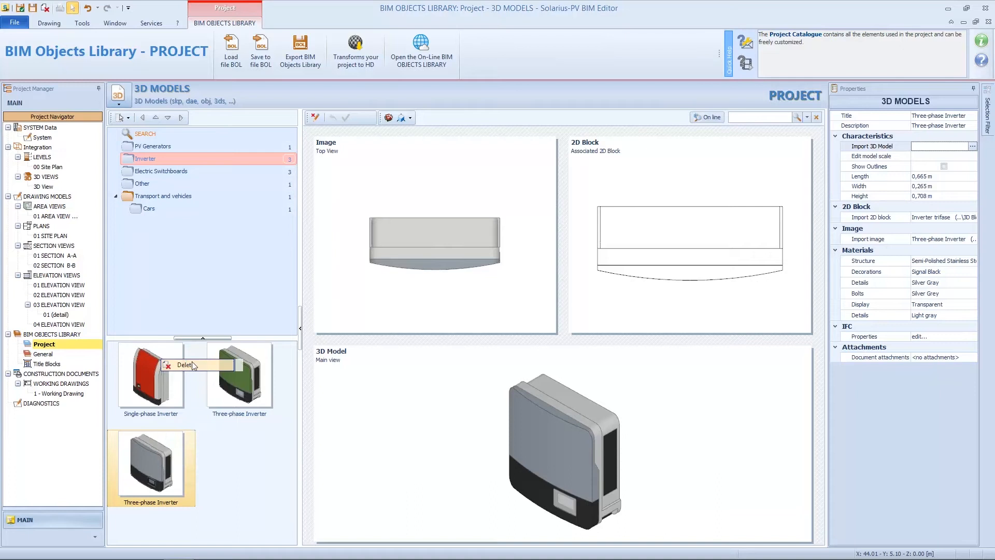
left_click(527, 318)
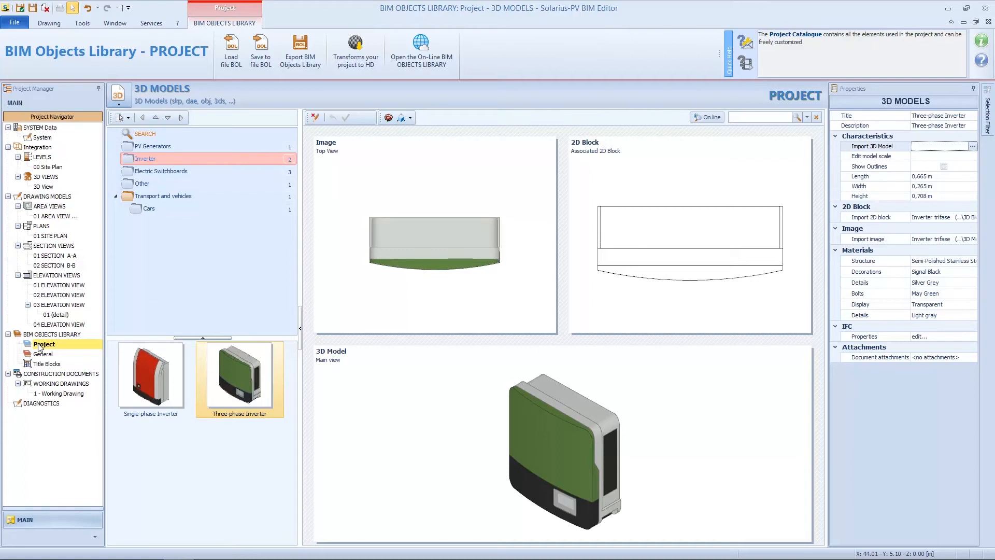
left_click(231, 52)
Load cccc.bol to restore the grey inverter, then switch the Project library to 2D BLOCKS.
left_click(340, 259)
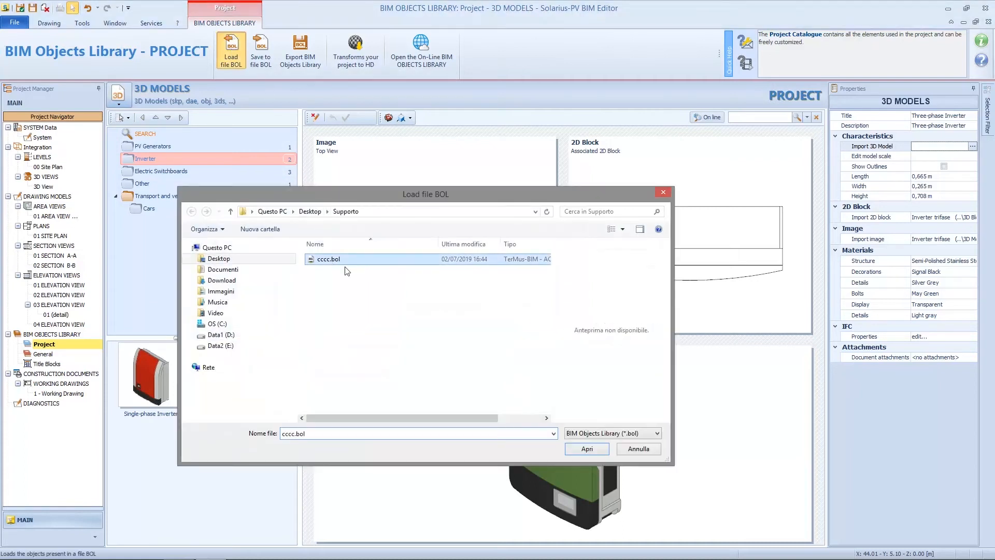
left_click(597, 449)
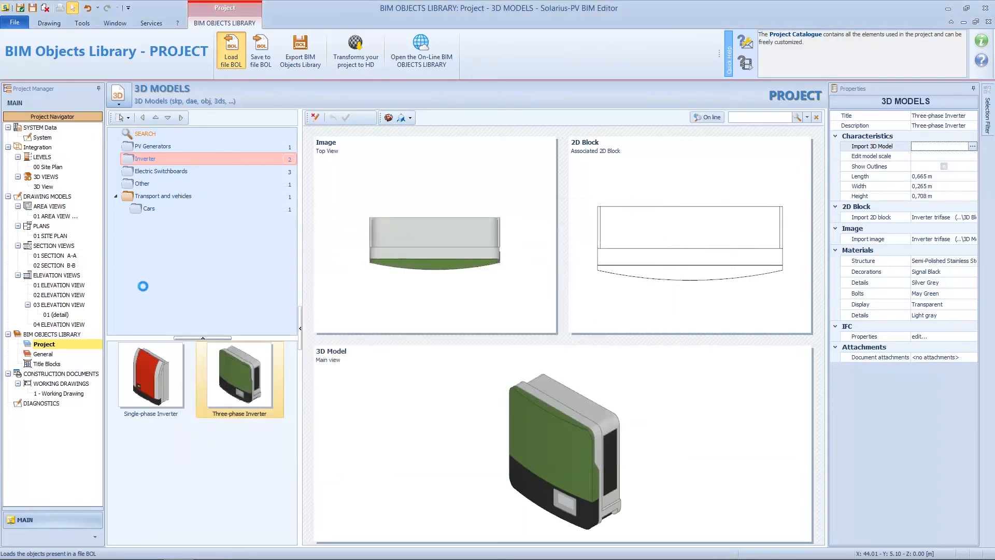
left_click(542, 326)
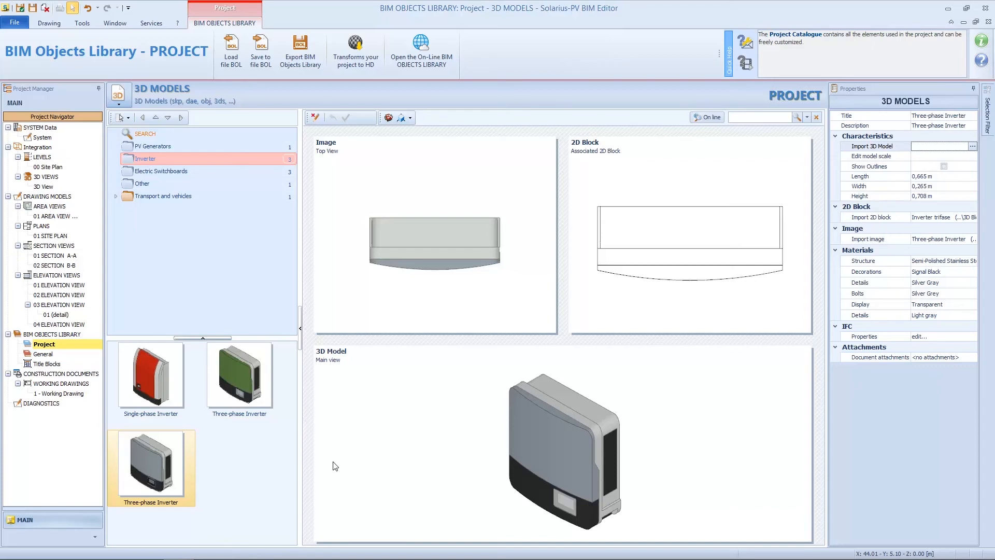
left_click(127, 101)
left_click(139, 175)
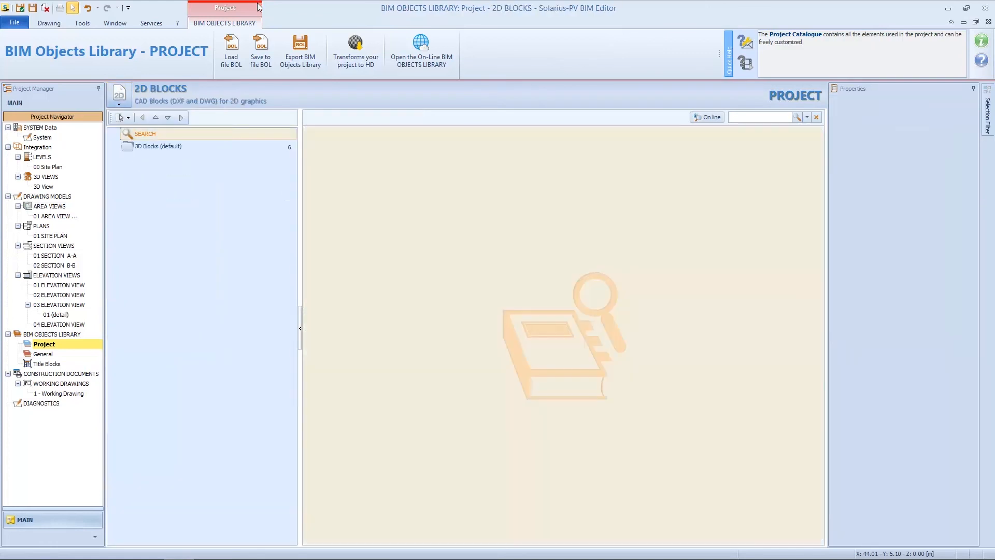